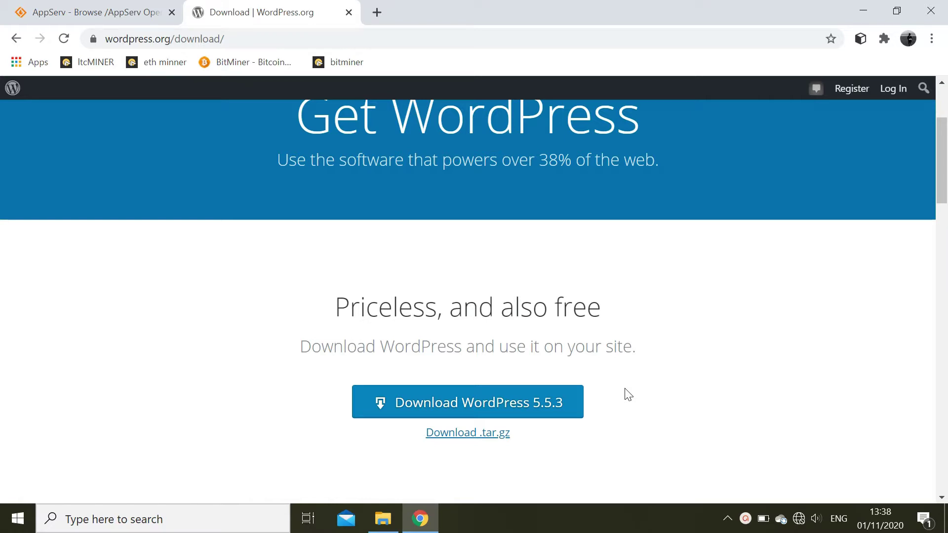
- Minimize Chrome, leaving the WordPress 5.5.3 download page, so the Windows desktop shows
left_click(862, 13)
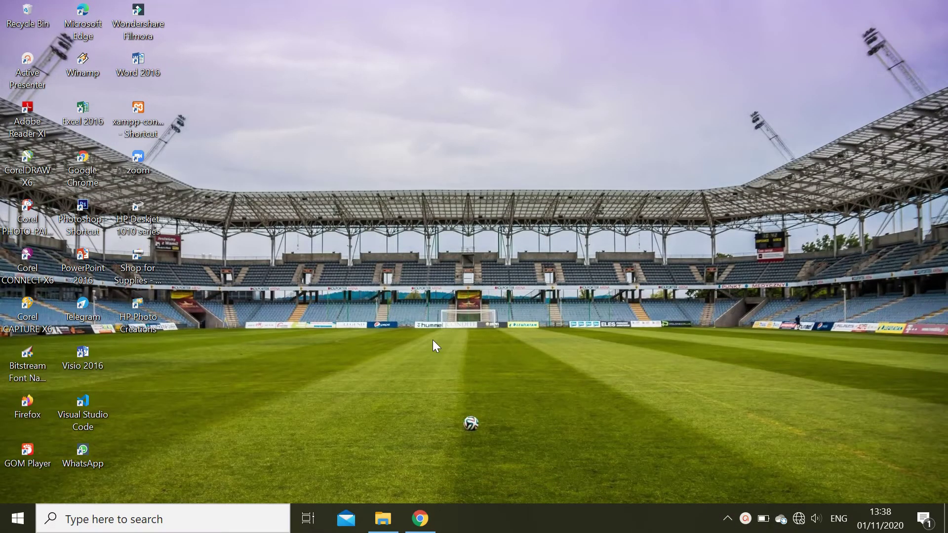
- Extract wordpress-5.5.1.zip into D:\Aplikasi\wordpress-5.5.1 and select the new folder
left_click(390, 523)
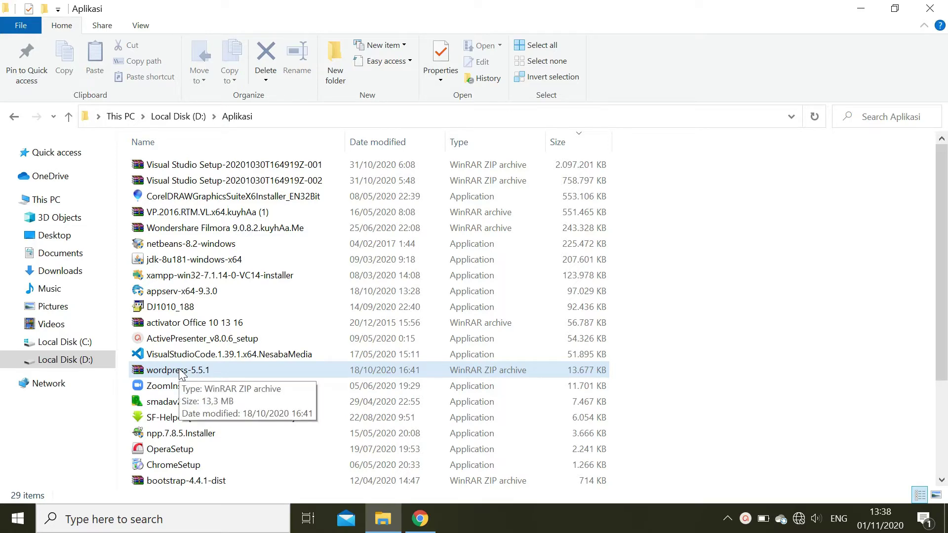
right_click(180, 373)
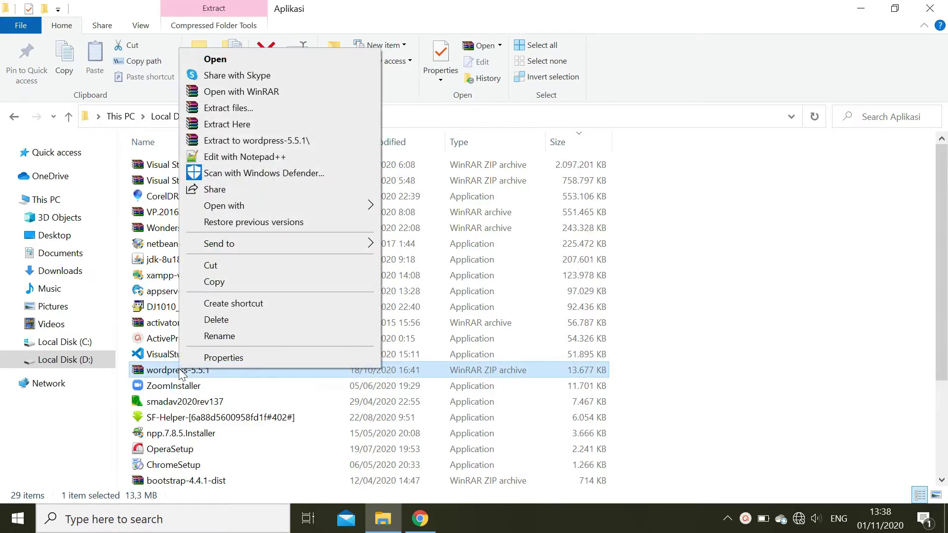
left_click(304, 106)
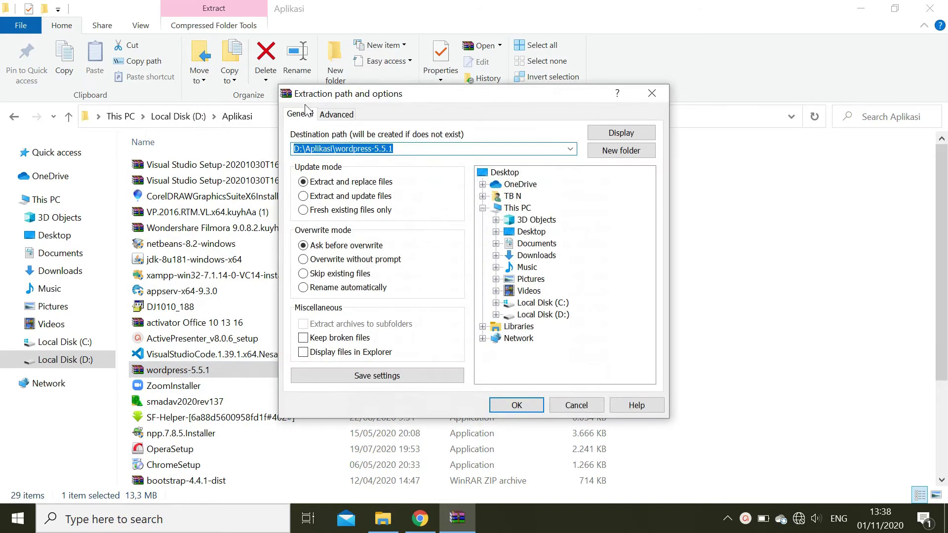
left_click(502, 402)
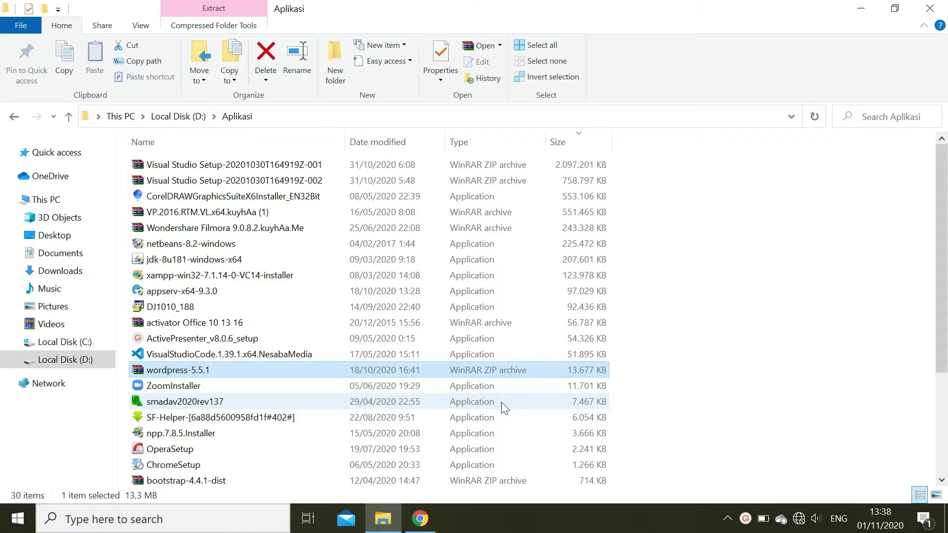
left_click(941, 479)
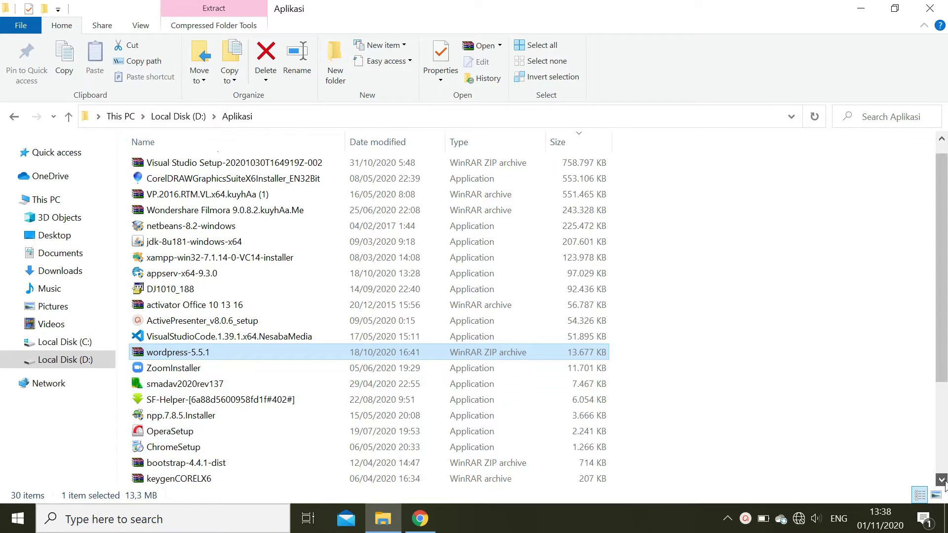
left_click(942, 480)
left_click(942, 480)
left_click(942, 480)
left_click_drag(942, 479, 942, 479)
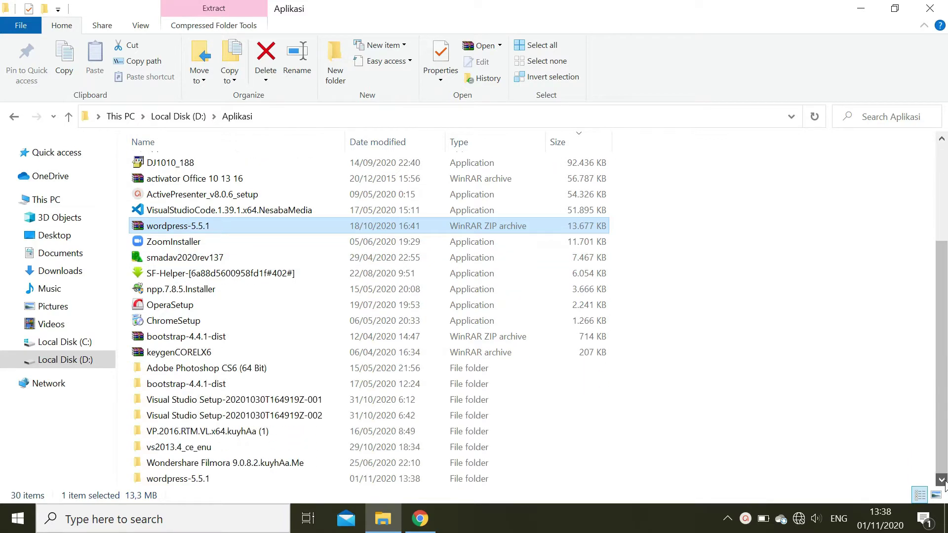
left_click(212, 478)
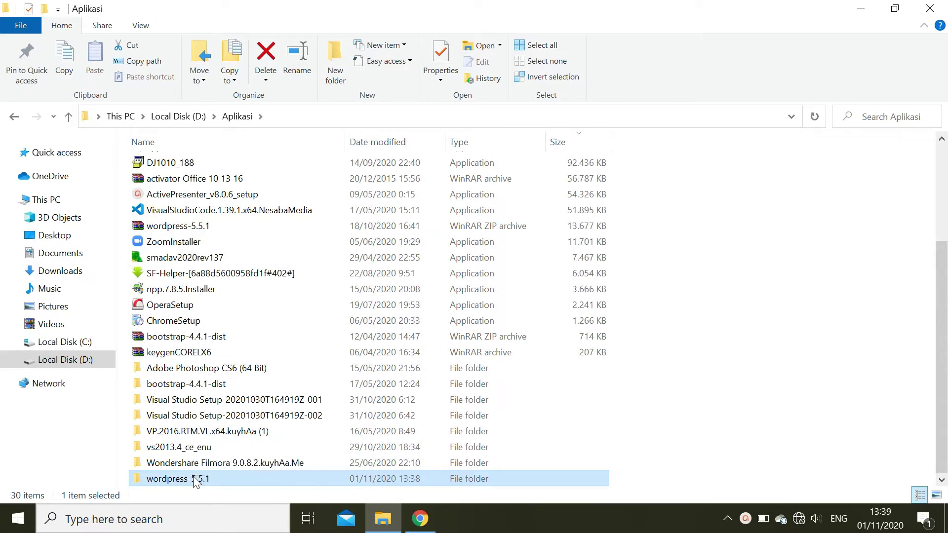
- Copy the wordpress folder from inside wordpress-5.5.1, then go to Local Disk (C:)
double_click(195, 479)
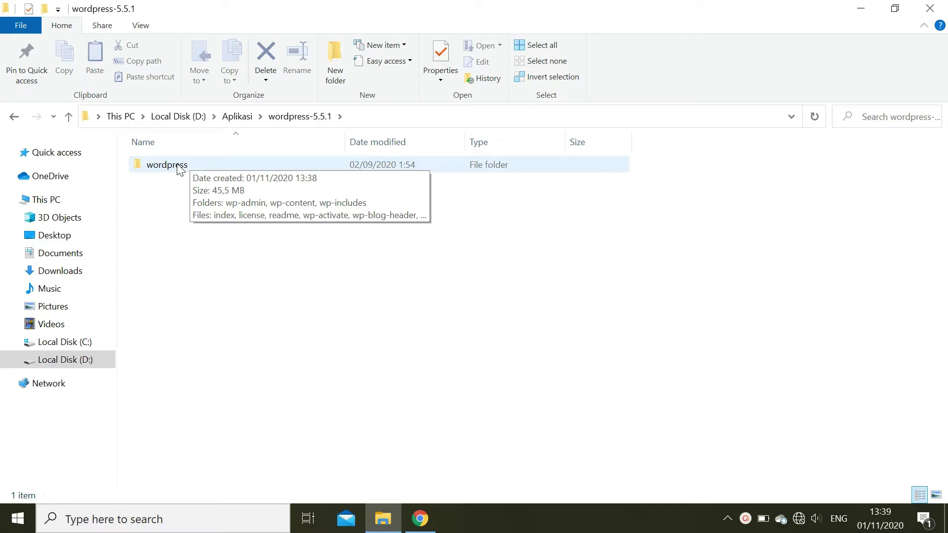
right_click(178, 167)
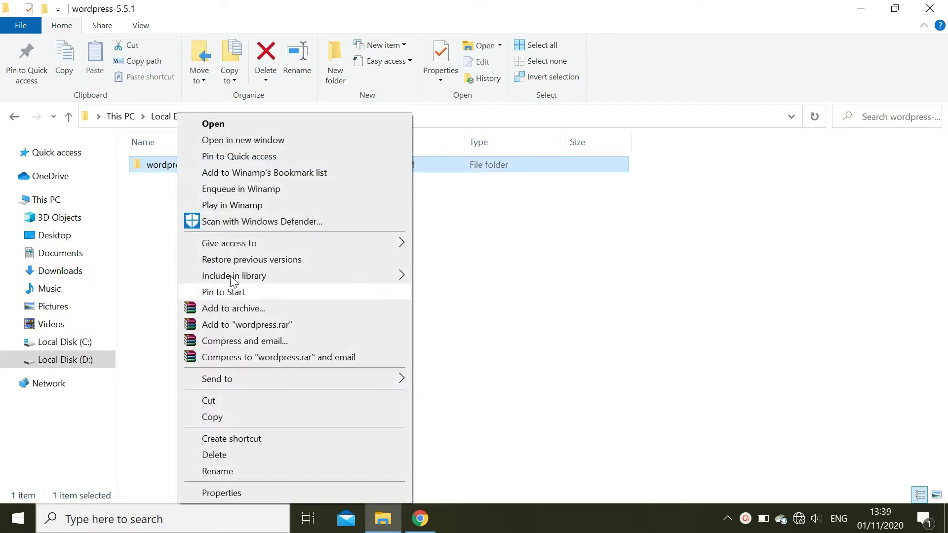
left_click(219, 418)
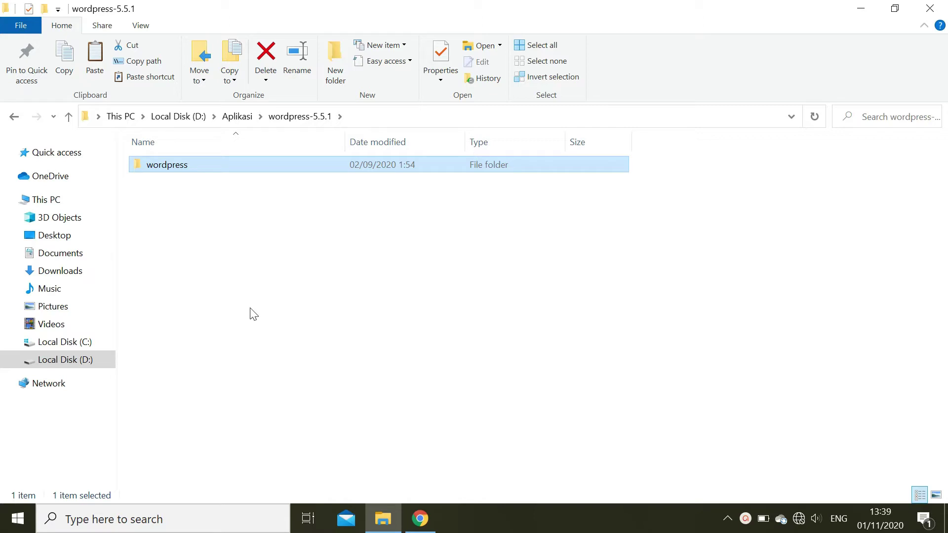
left_click(88, 350)
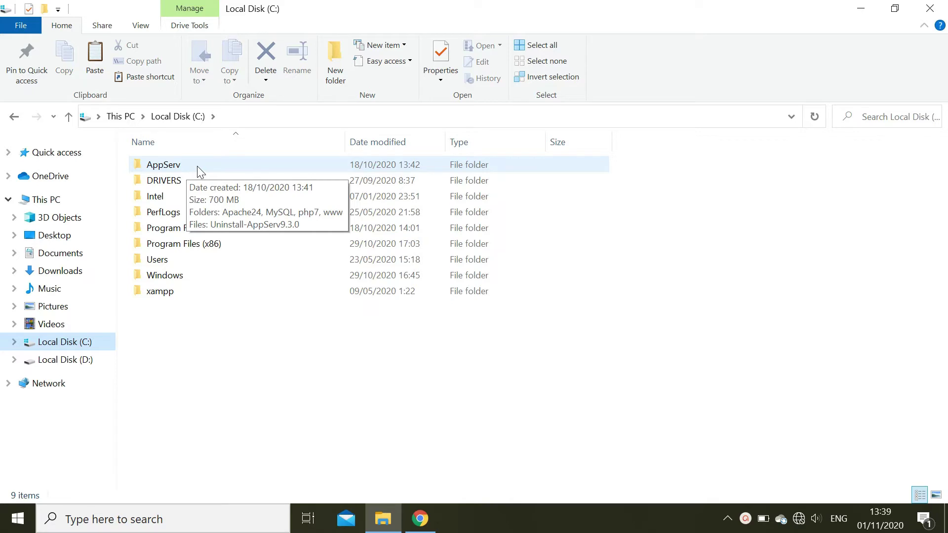
left_click(198, 168)
double_click(197, 166)
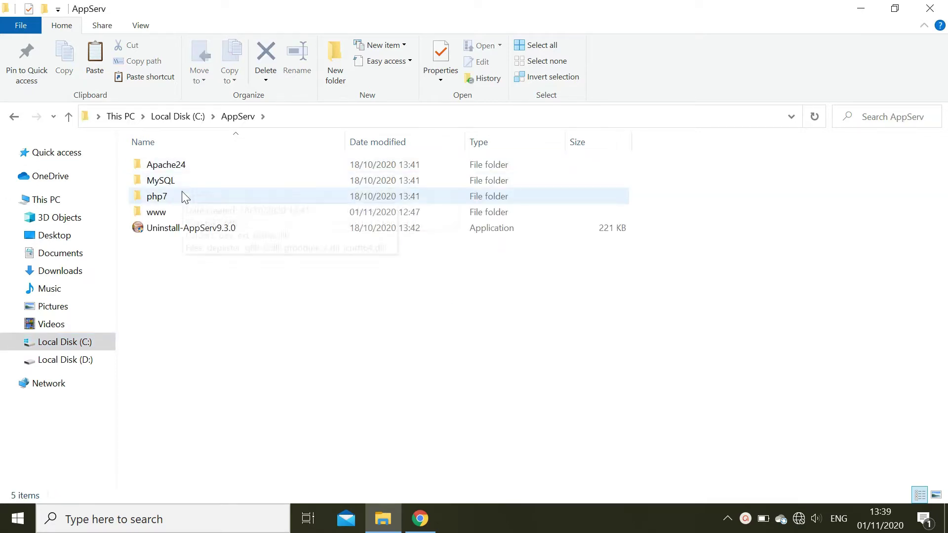
double_click(157, 213)
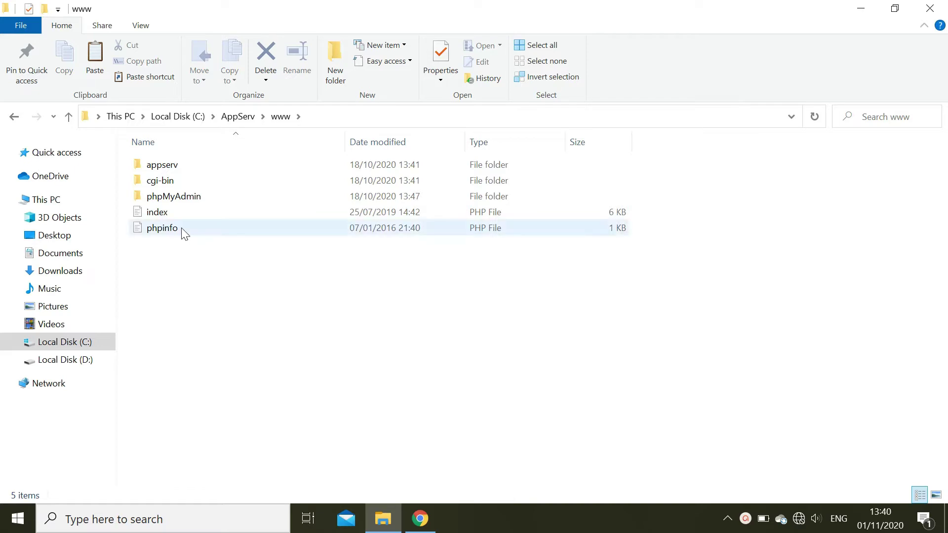
right_click(180, 257)
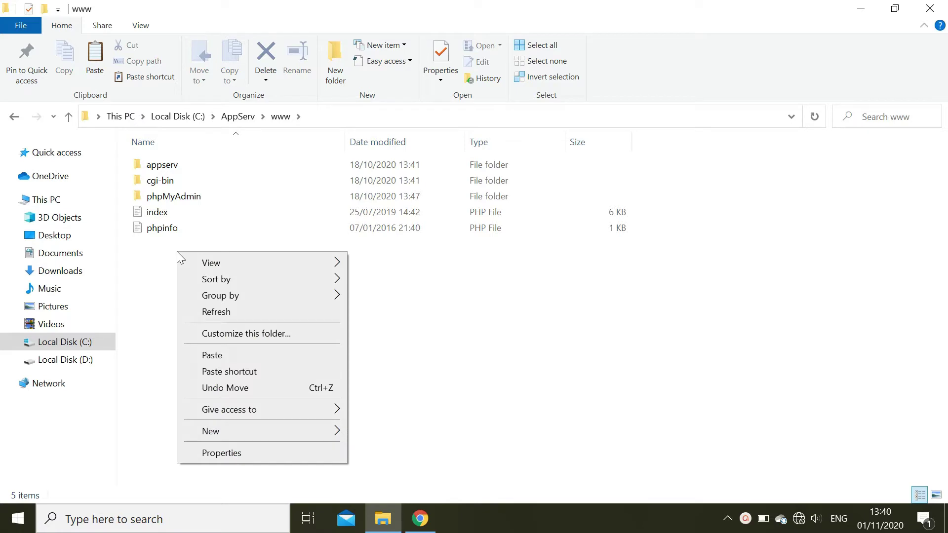
left_click(212, 356)
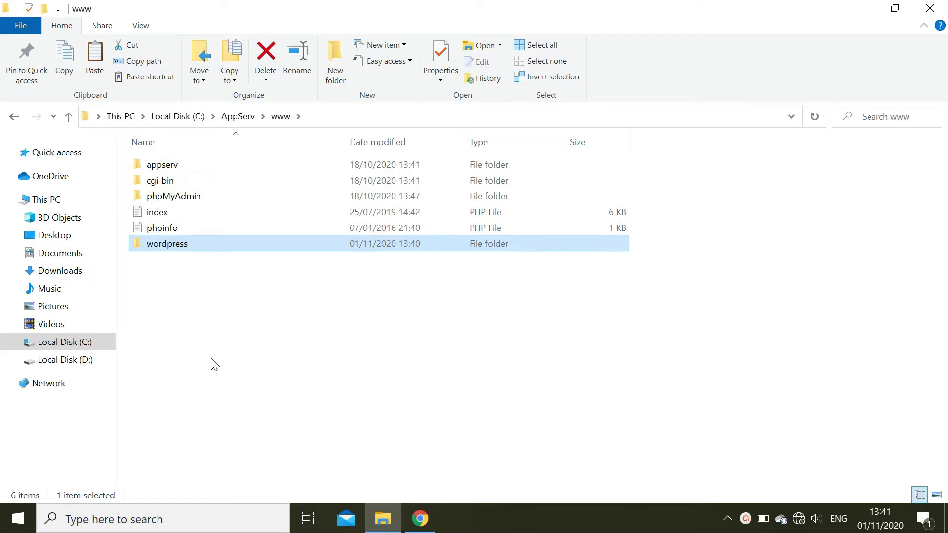
left_click(194, 322)
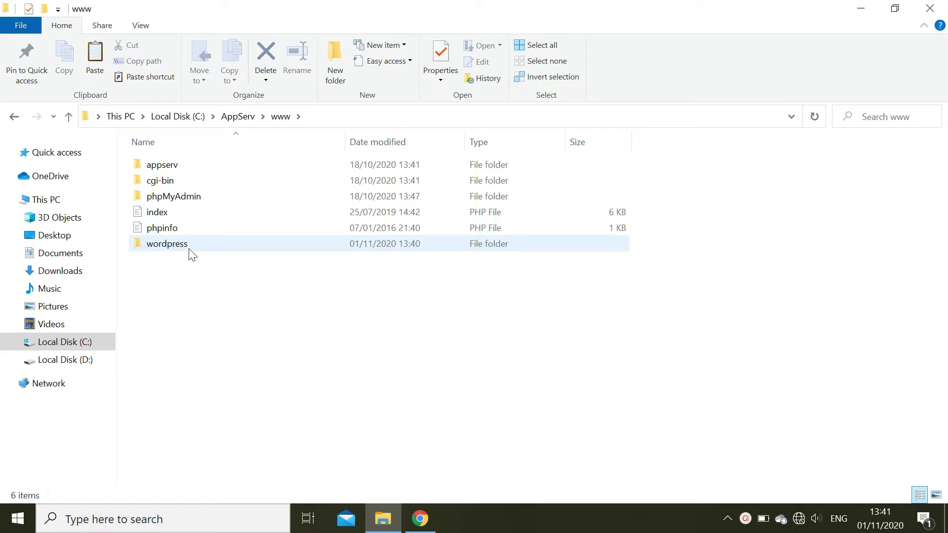
double_click(189, 247)
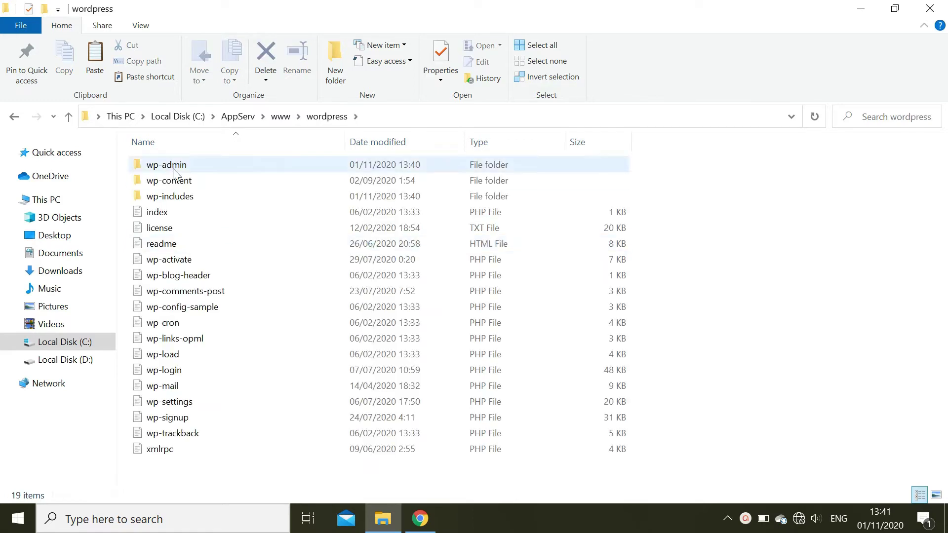
left_click(248, 119)
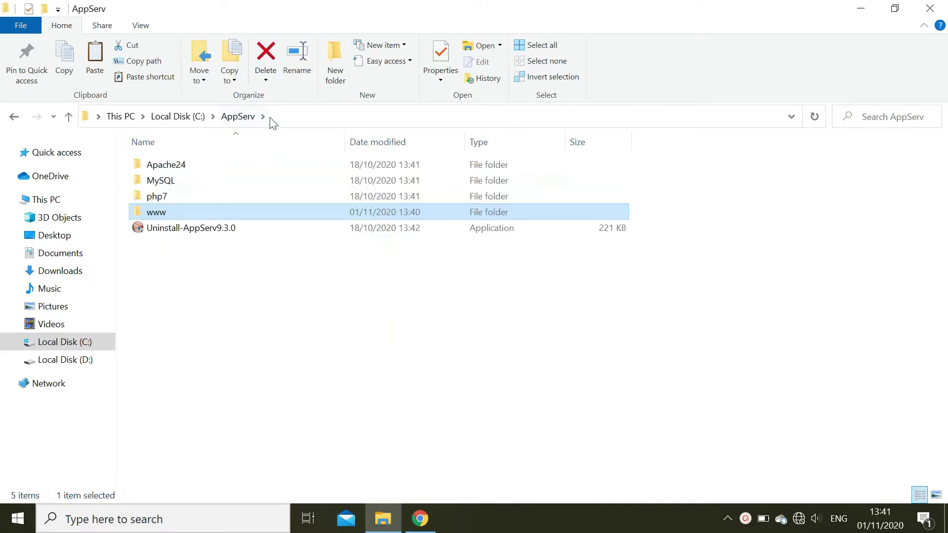
double_click(184, 216)
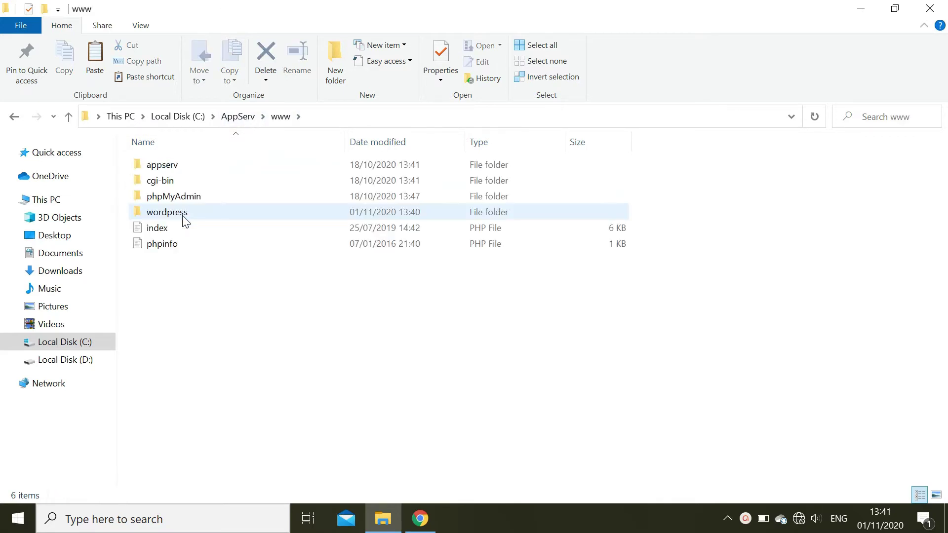
right_click(187, 217)
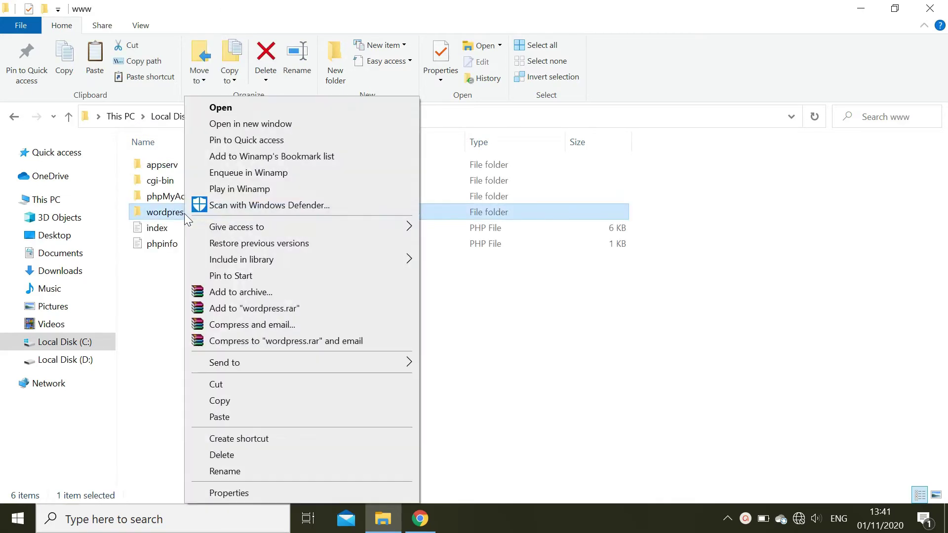
left_click(226, 471)
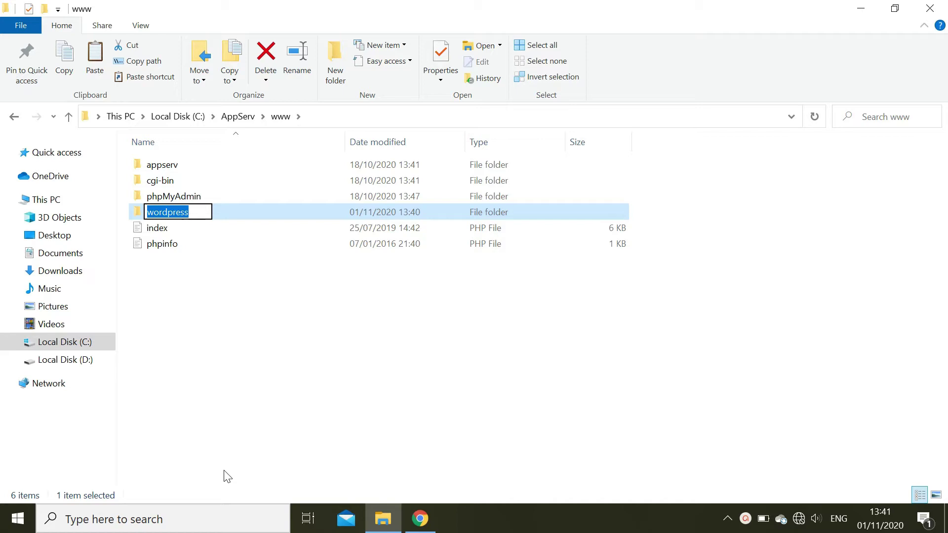
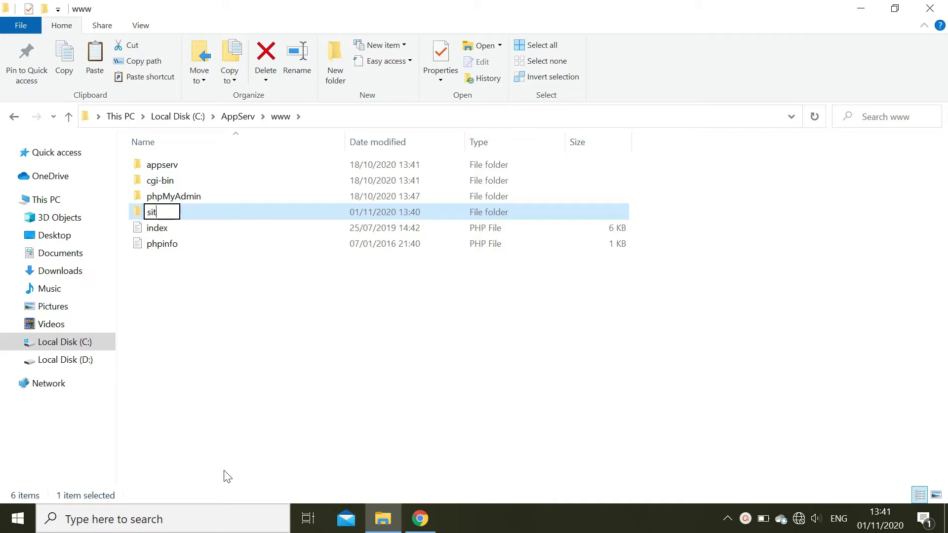
left_click(269, 268)
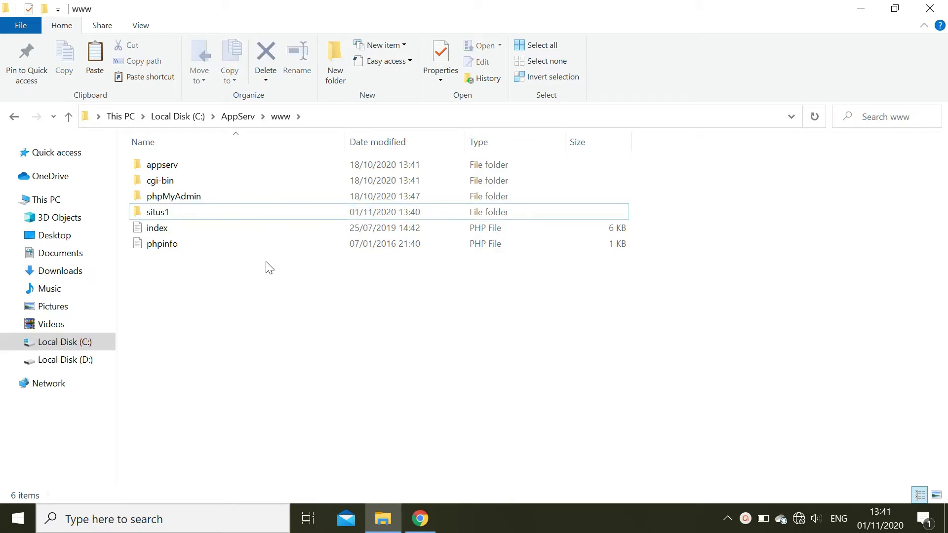
mouse_move(258, 211)
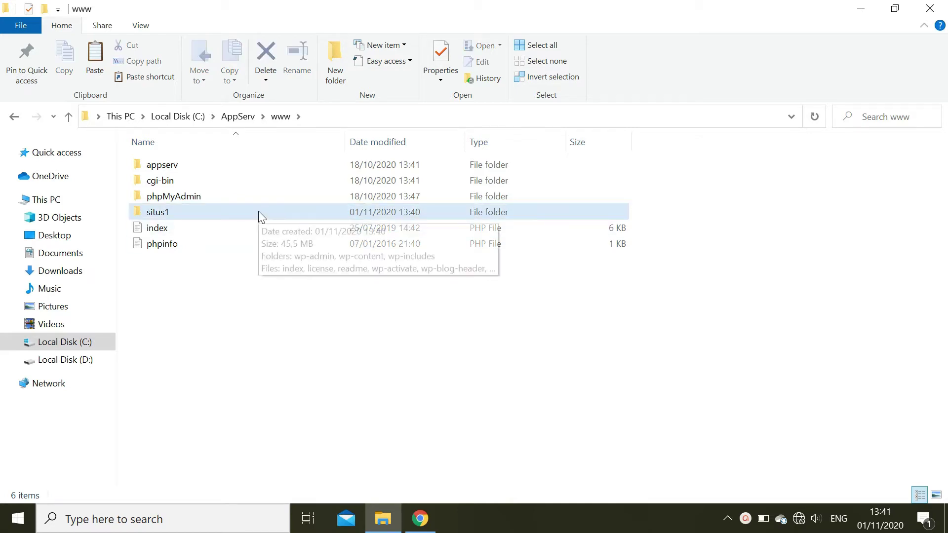
- Return to Chrome and load localhost/phpmyadmin in a new tab
left_click(859, 8)
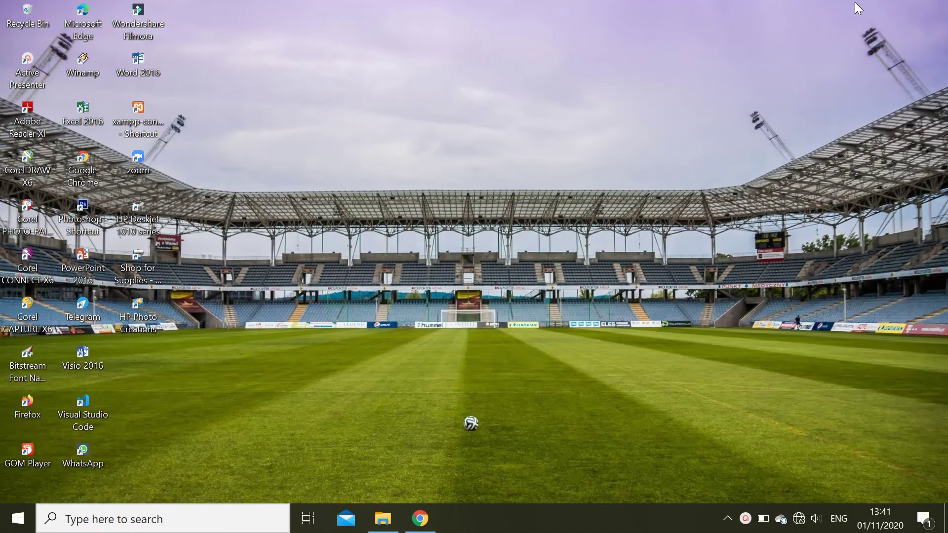
left_click(420, 527)
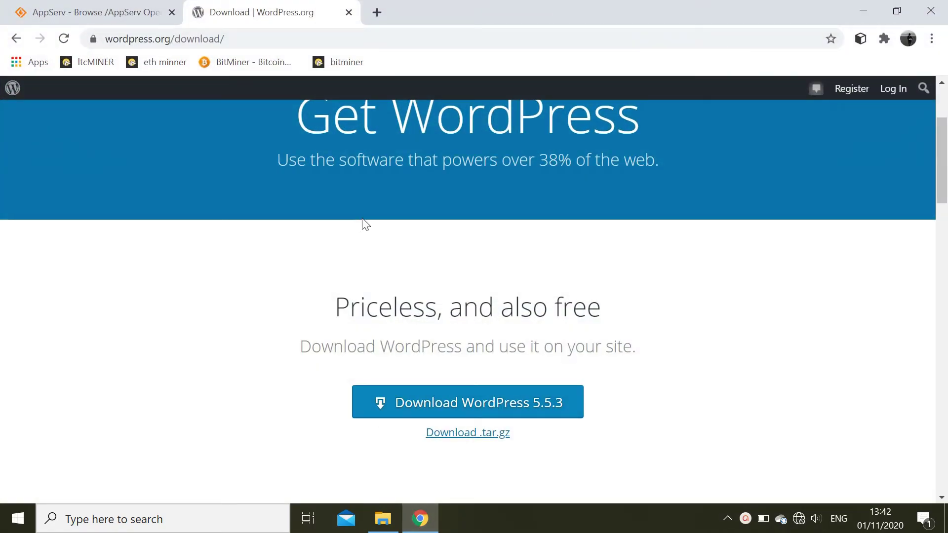
left_click(377, 13)
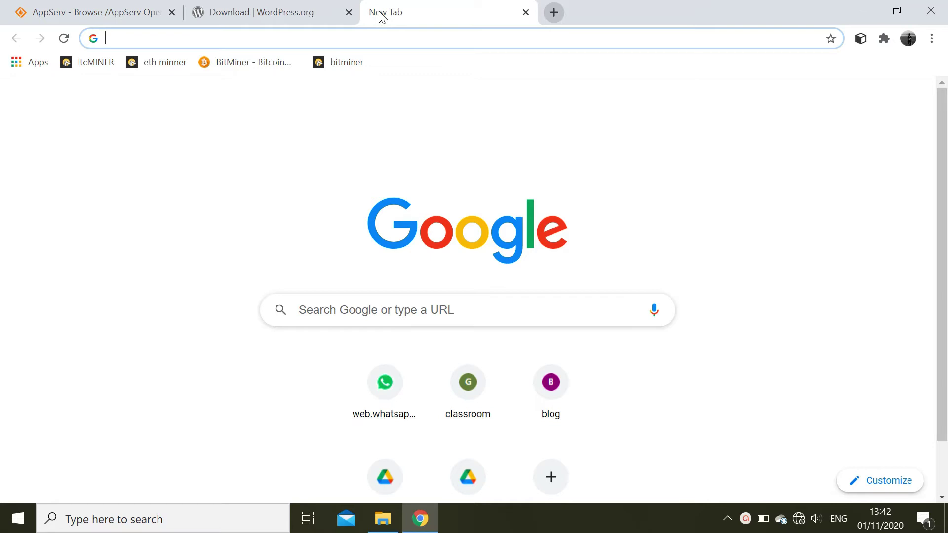
type("loc")
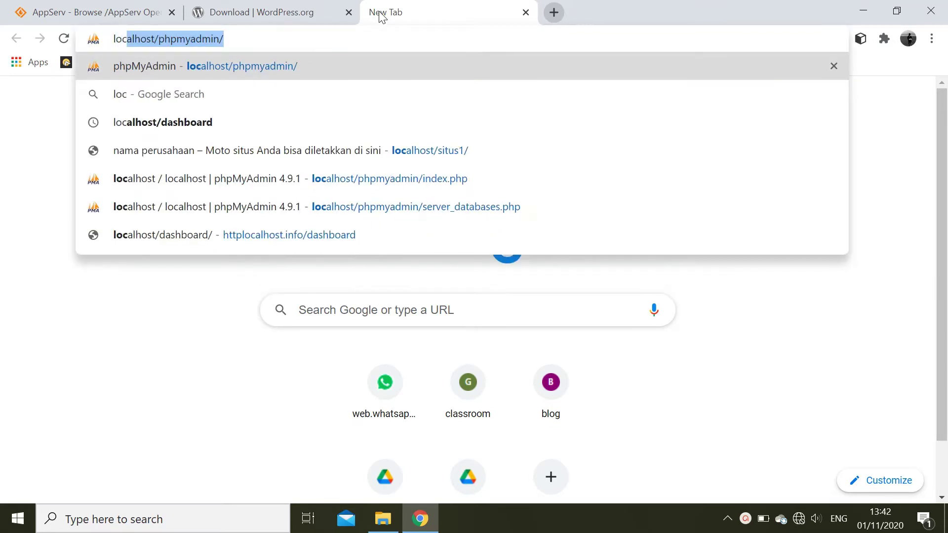
type("al")
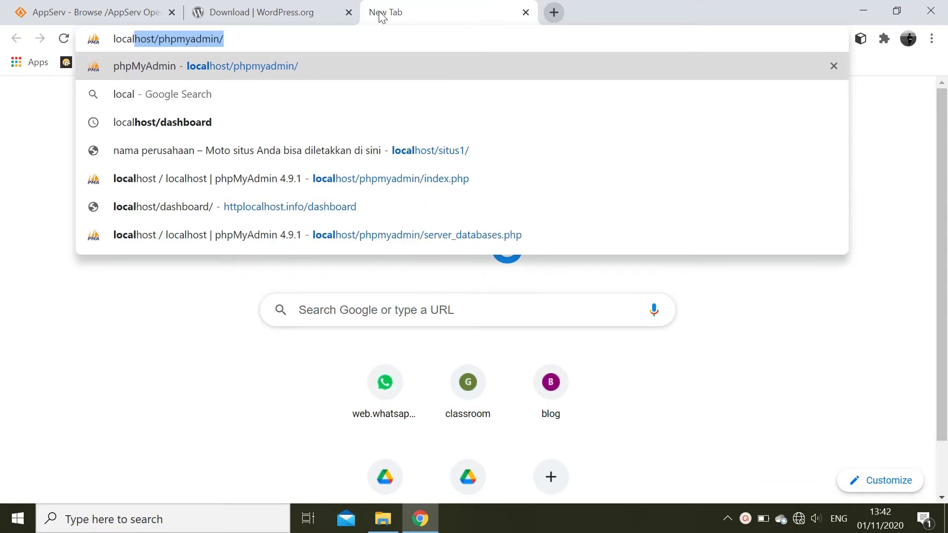
type("host")
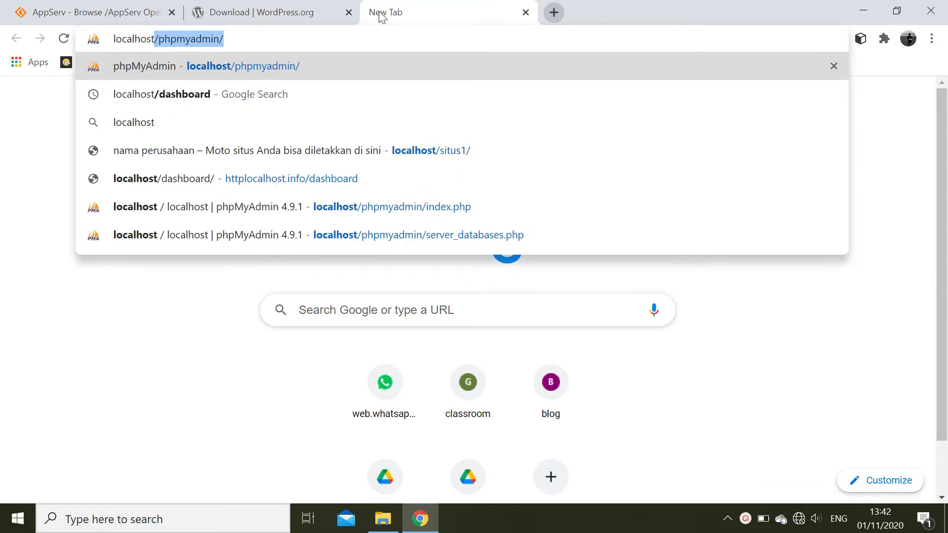
type("/")
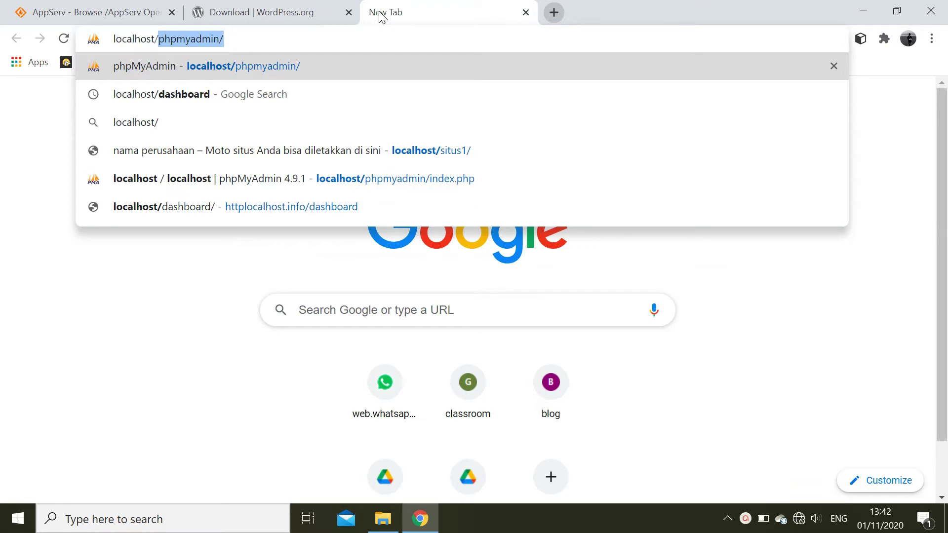
type("php")
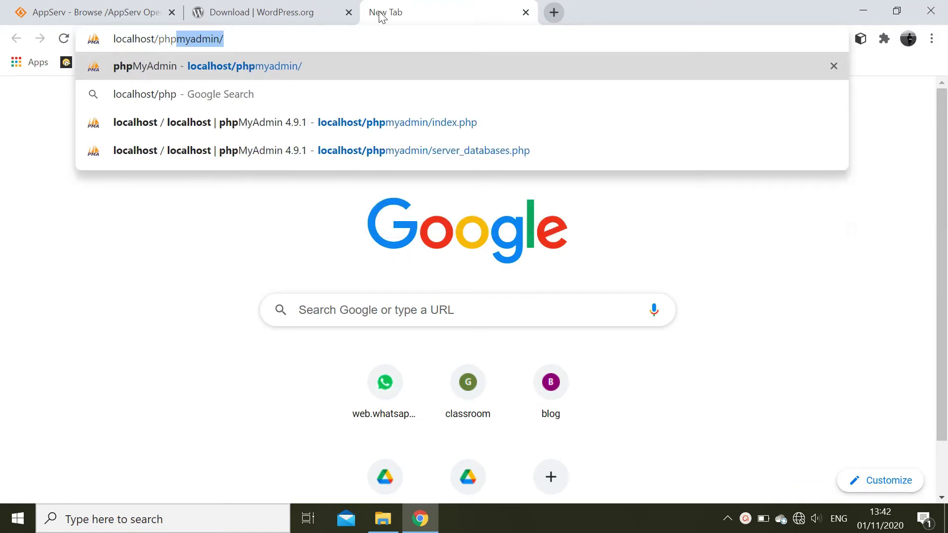
type("myadmin")
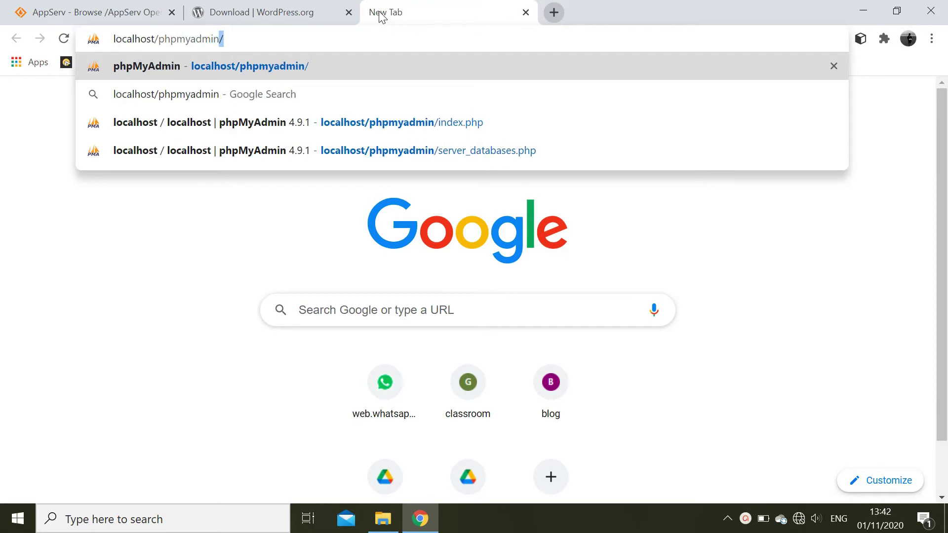
left_click(320, 60)
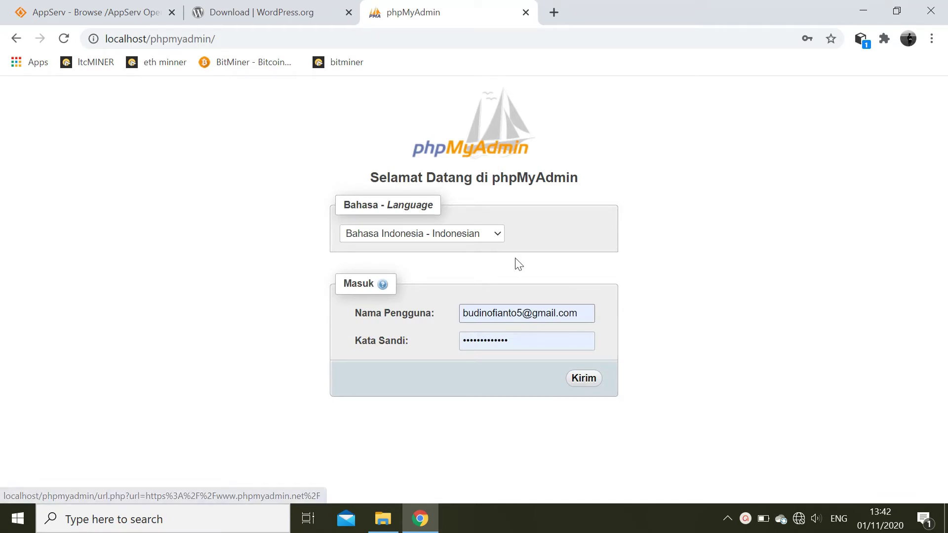
- Log in to phpMyAdmin with username root and dismiss the save-password prompt
left_click(570, 313)
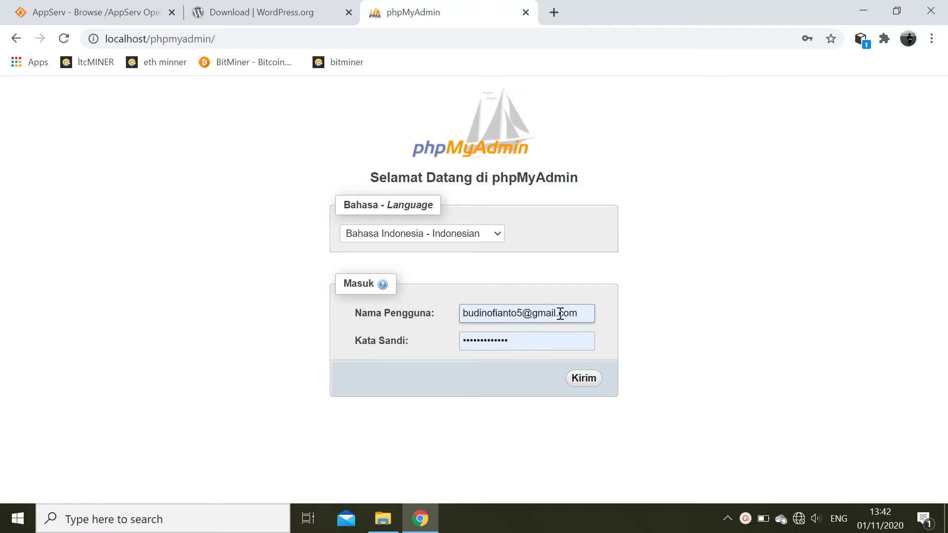
left_click(582, 314)
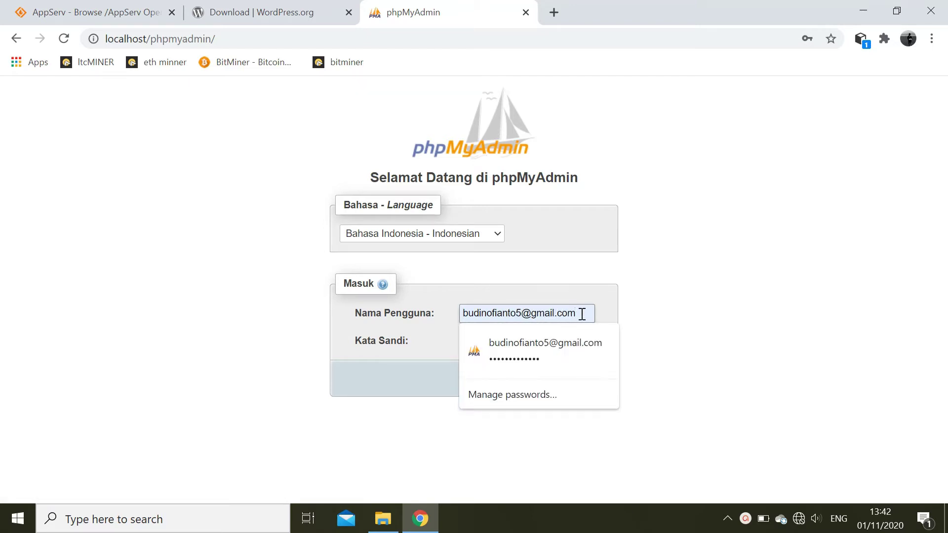
key("BackSpace")
key("BackSpace")
key("BackSpace")
key("BackSpace")
key("BackSpace")
key("BackSpace")
key("BackSpace")
key("BackSpace")
key("BackSpace")
key("BackSpace")
key("BackSpace")
key("BackSpace")
key("BackSpace")
key("BackSpace")
key("BackSpace")
key("BackSpace")
key("BackSpace")
key("BackSpace")
key("BackSpace")
key("BackSpace")
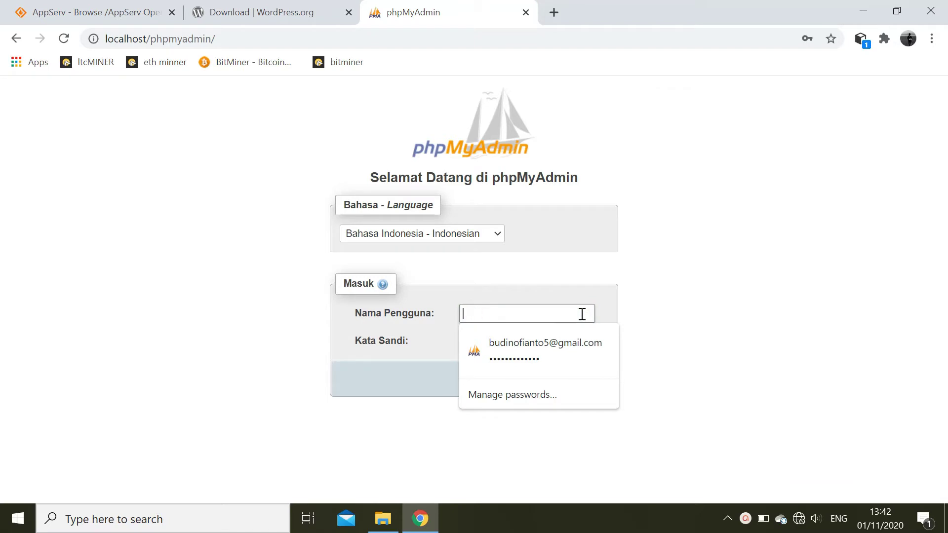
type("root")
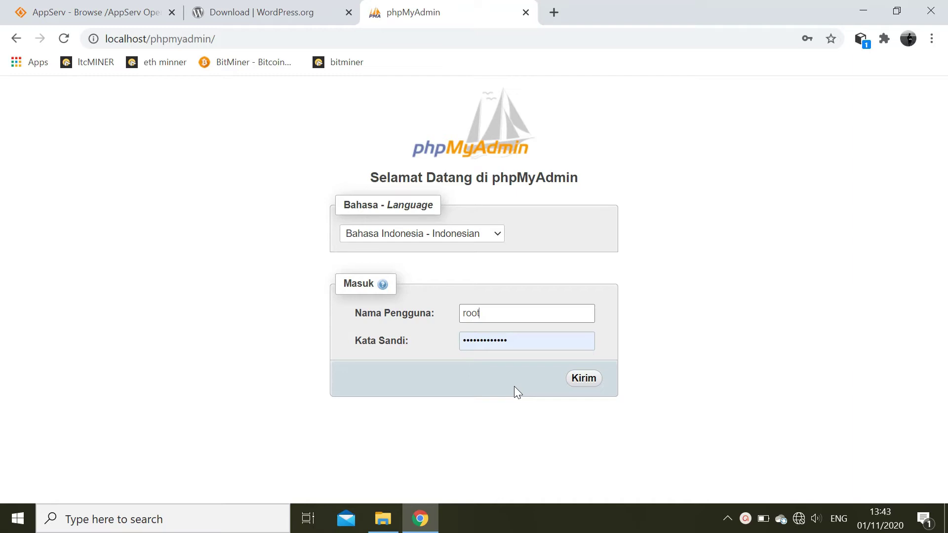
left_click(581, 384)
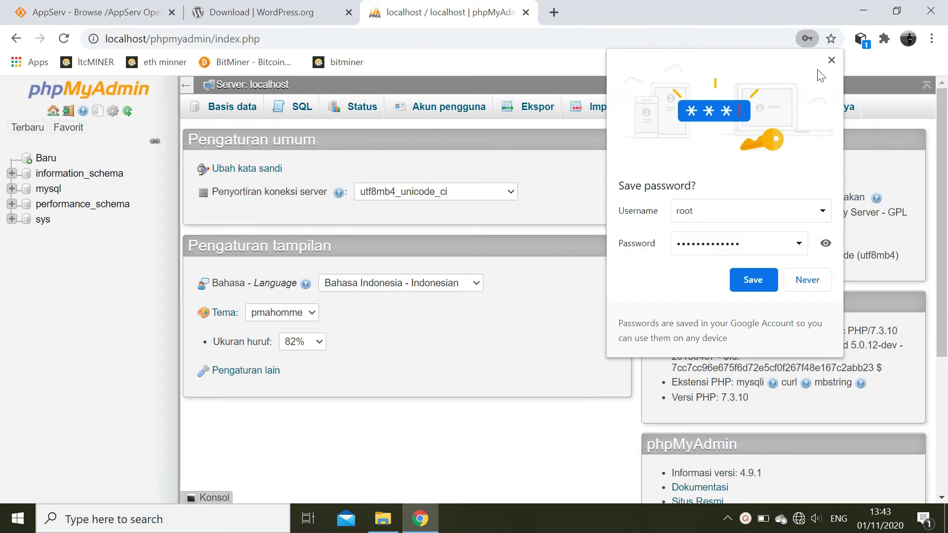
left_click(831, 60)
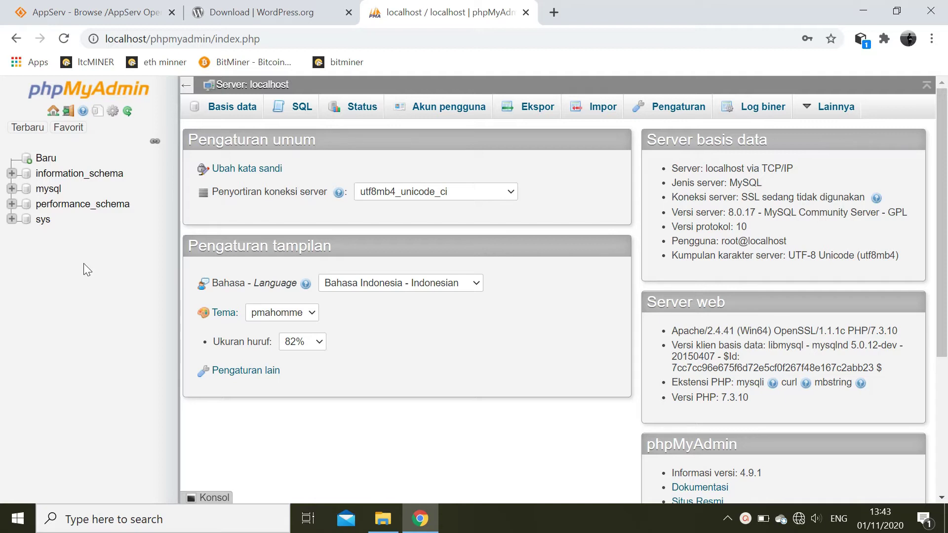
- Open the Basis data page through Baru in the phpMyAdmin sidebar
left_click(44, 159)
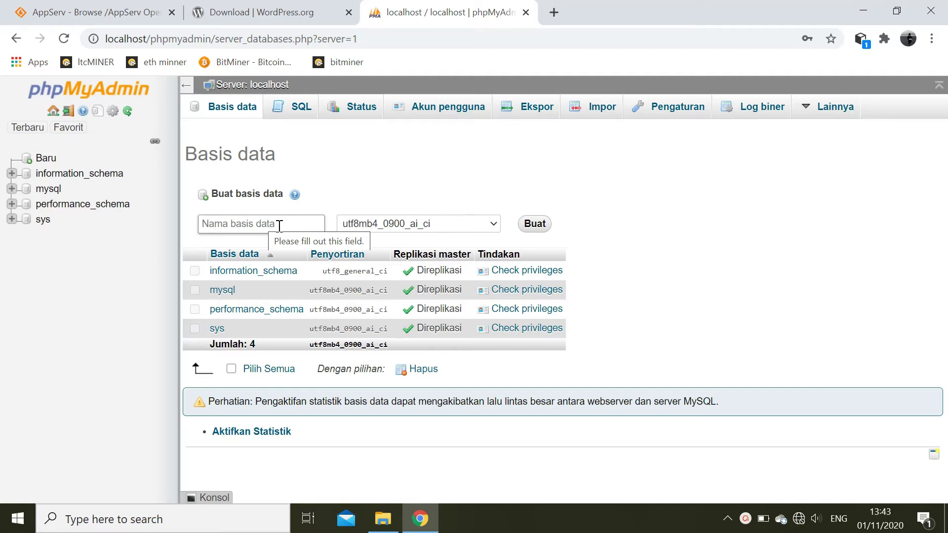
left_click(279, 226)
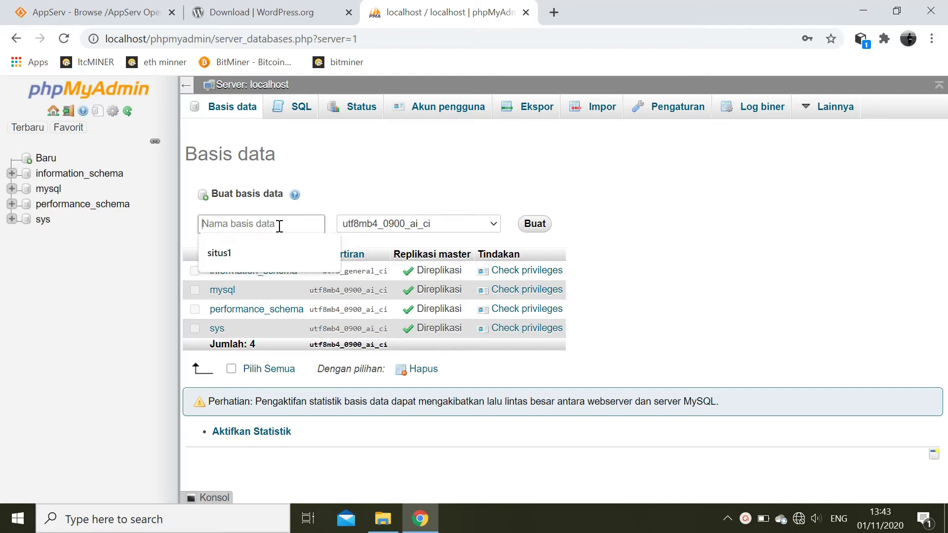
left_click(246, 250)
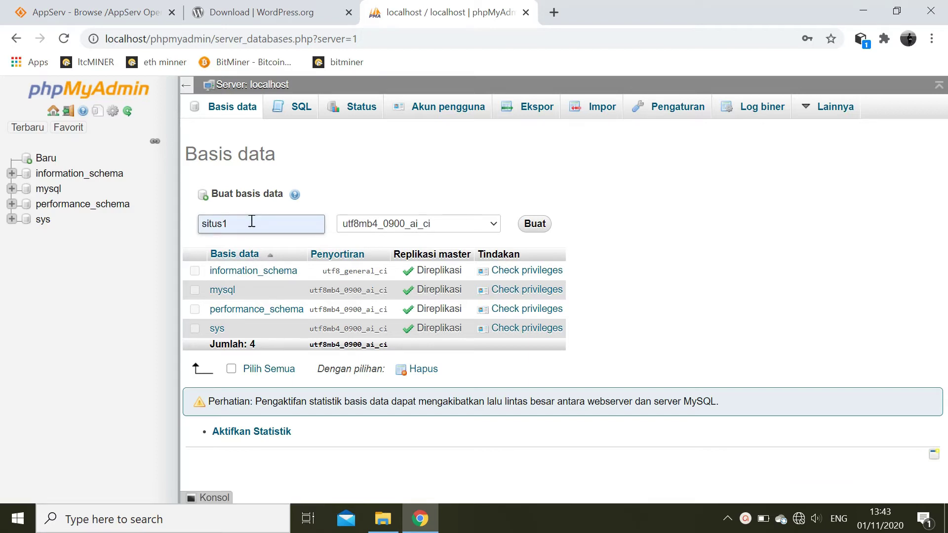
left_click(531, 231)
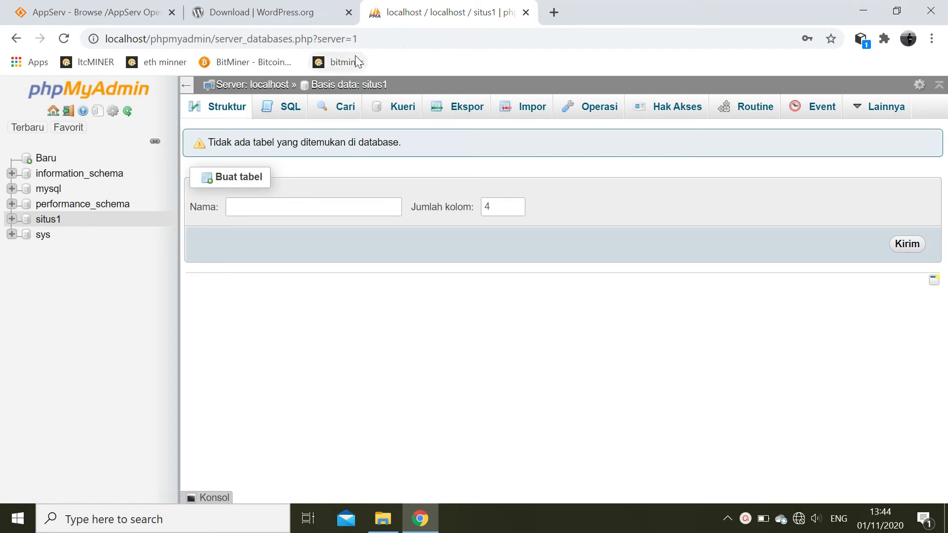
left_click(553, 12)
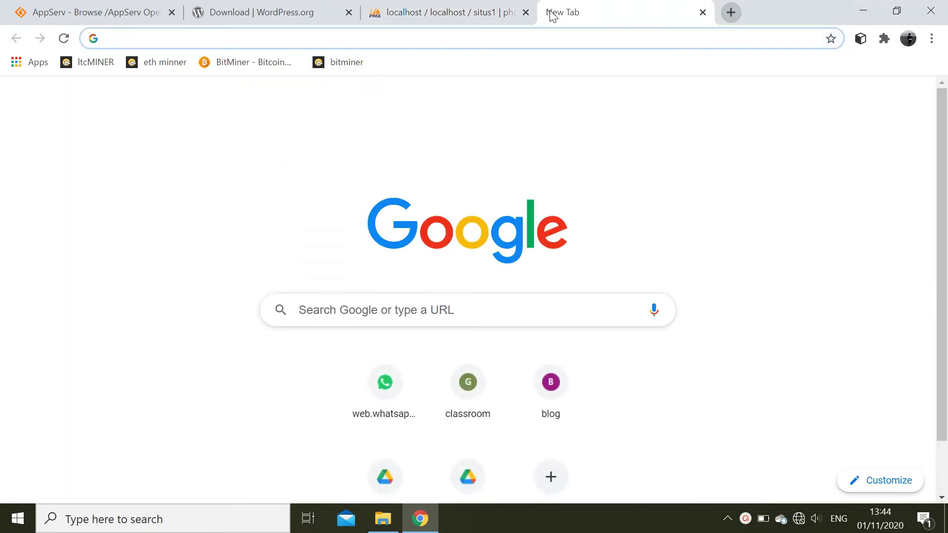
left_click(363, 129)
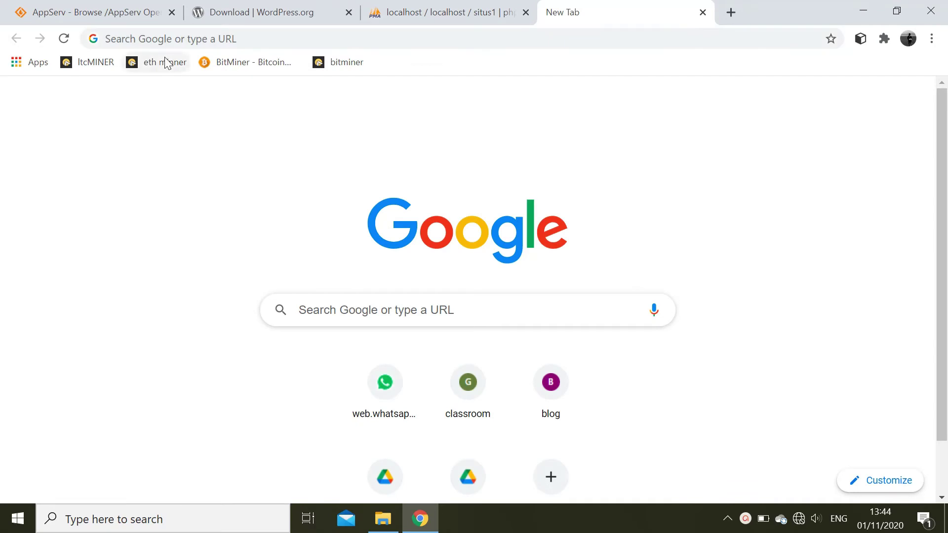
left_click(220, 39)
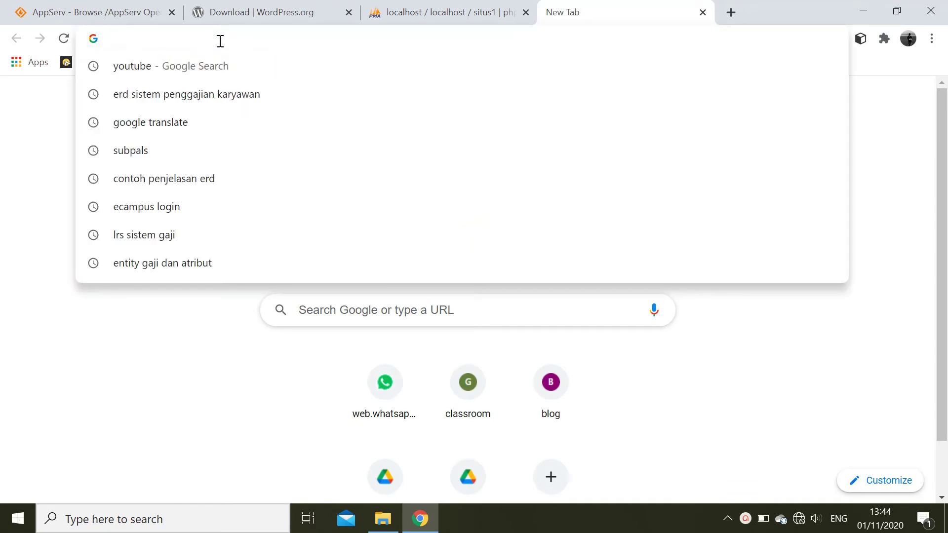
type("loc")
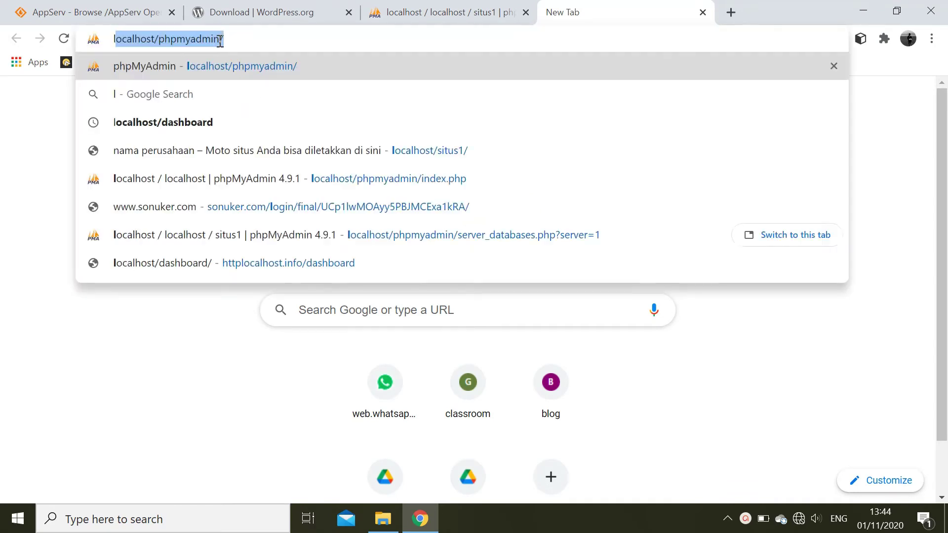
type("alho")
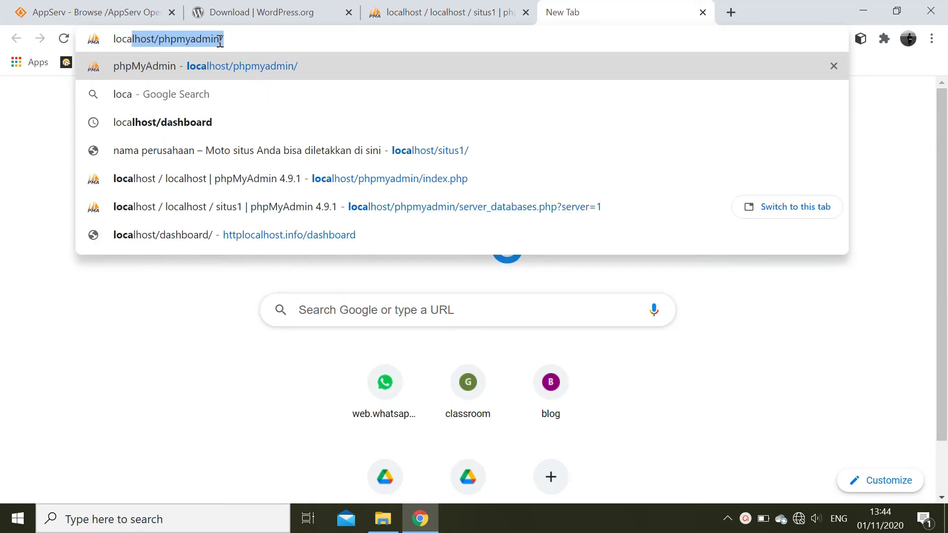
type("st")
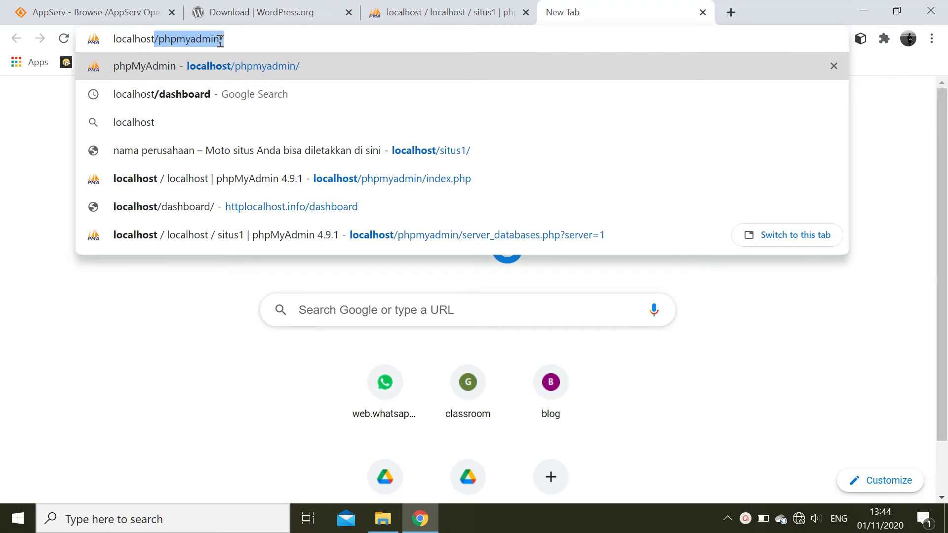
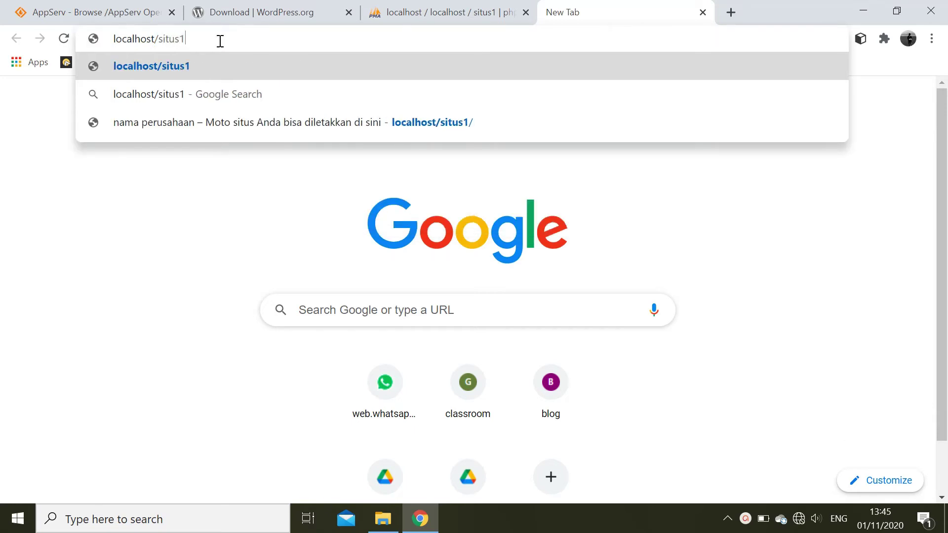
type("/")
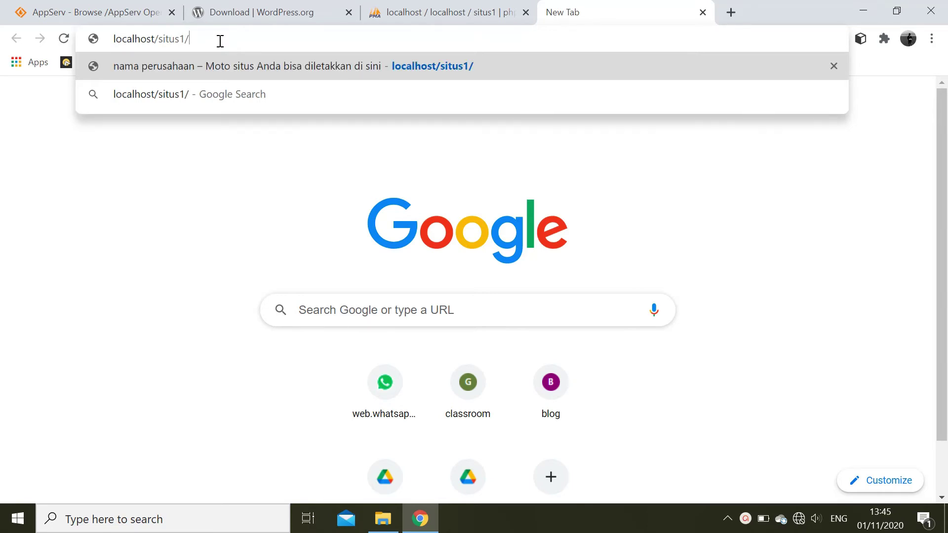
key("Return")
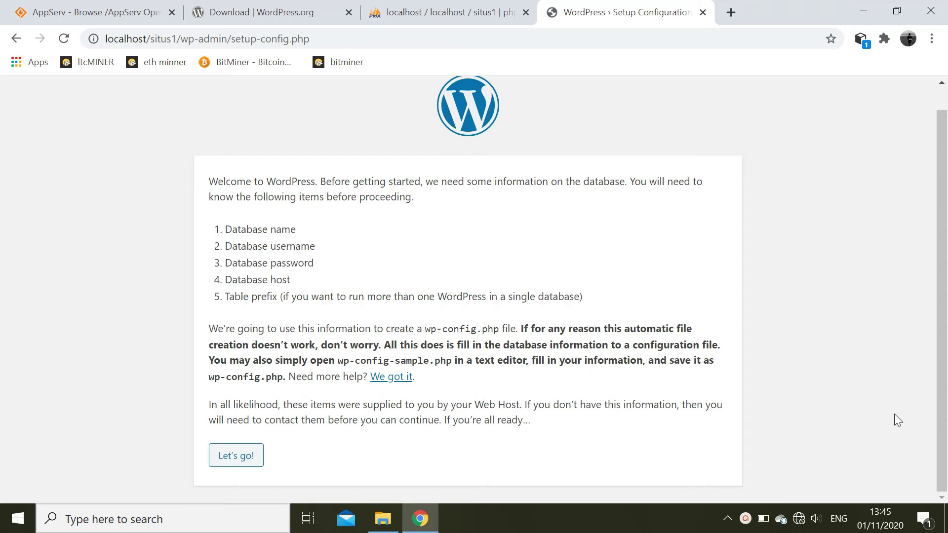
- Begin WordPress setup to reach the database connection form
left_click(235, 456)
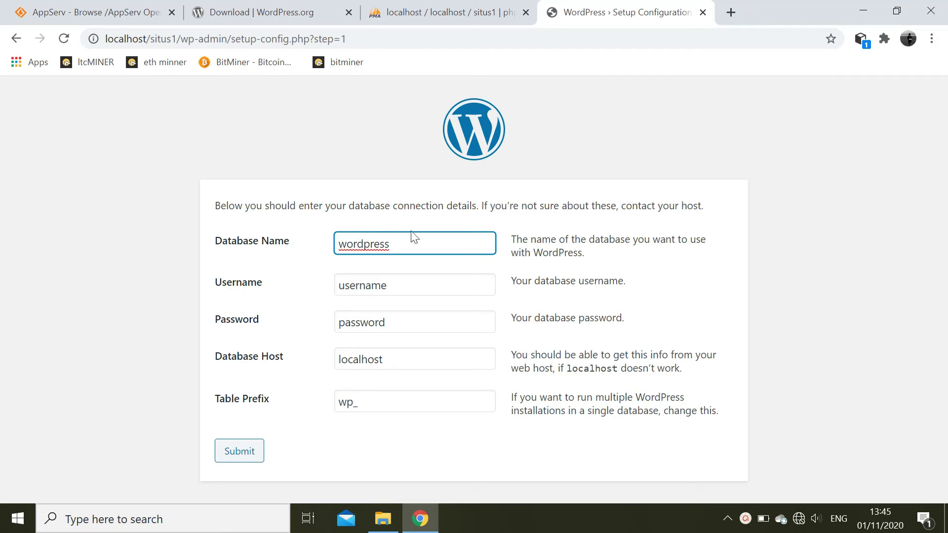
left_click(402, 247)
key("BackSpace")
key("BackSpace")
key("BackSpace")
key("BackSpace")
key("BackSpace")
key("BackSpace")
key("BackSpace")
key("BackSpace")
key("BackSpace")
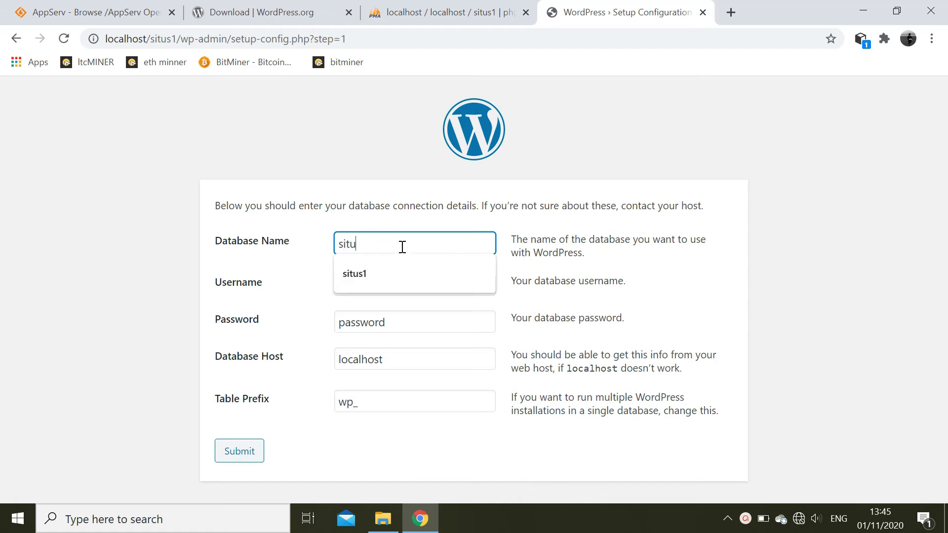
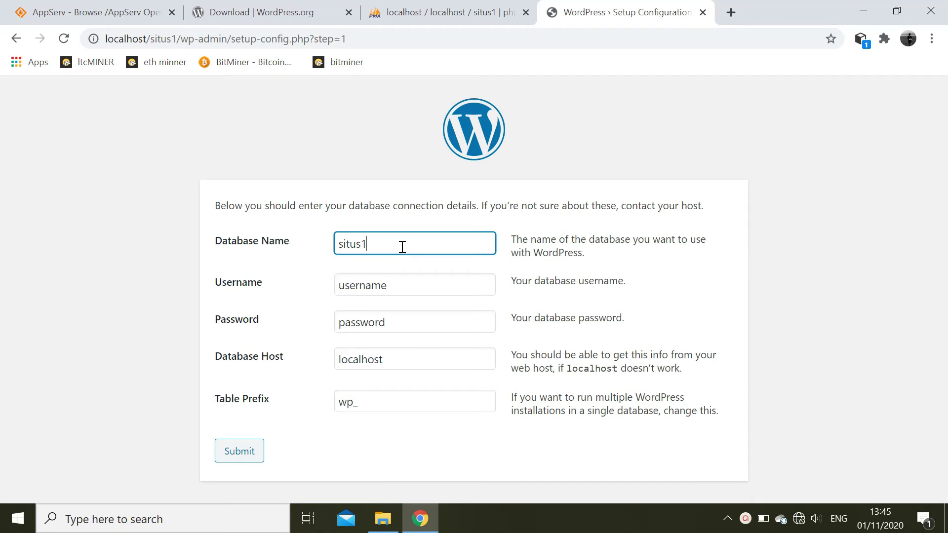
left_click(402, 293)
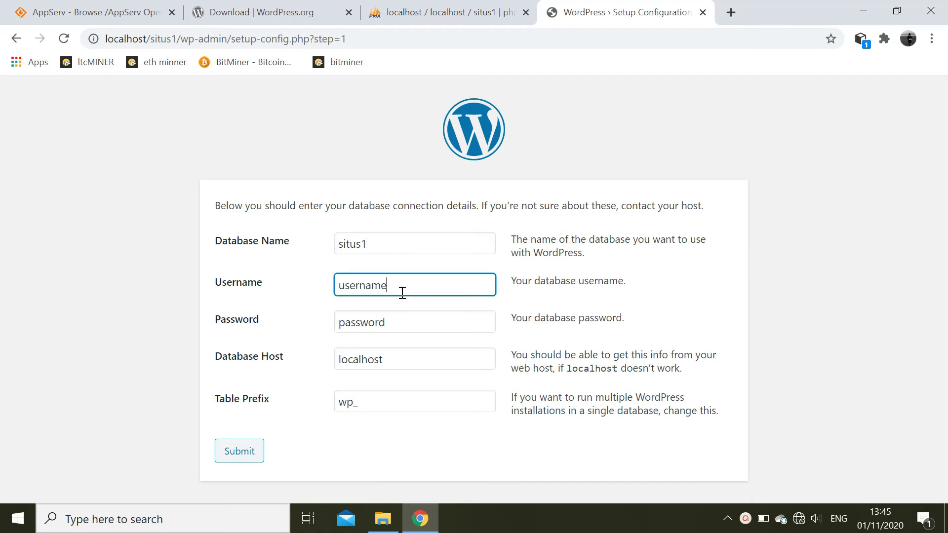
key("BackSpace")
key("BackSpace")
key("BackSpace")
key("BackSpace")
key("BackSpace")
key("BackSpace")
key("BackSpace")
key("BackSpace")
type("root")
- Enter the database password, correcting several mistyped attempts
left_click(410, 323)
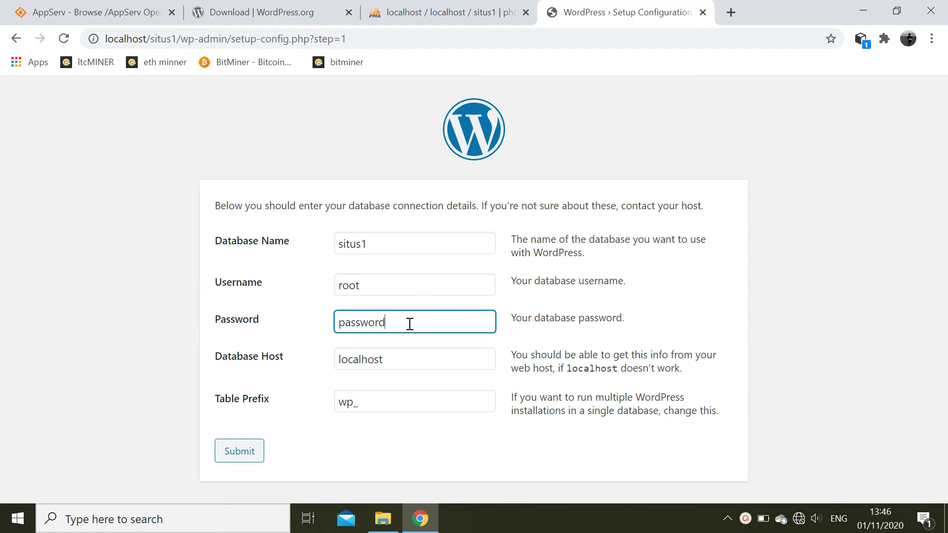
key("BackSpace")
key("BackSpace")
key("BackSpace")
key("BackSpace")
key("BackSpace")
key("BackSpace")
key("BackSpace")
key("BackSpace")
key("BackSpace")
key("BackSpace")
key("BackSpace")
key("BackSpace")
key("BackSpace")
key("BackSpace")
key("BackSpace")
- Set the table prefix to wp_cv, submit the connection details, and run the installation
left_click(420, 366)
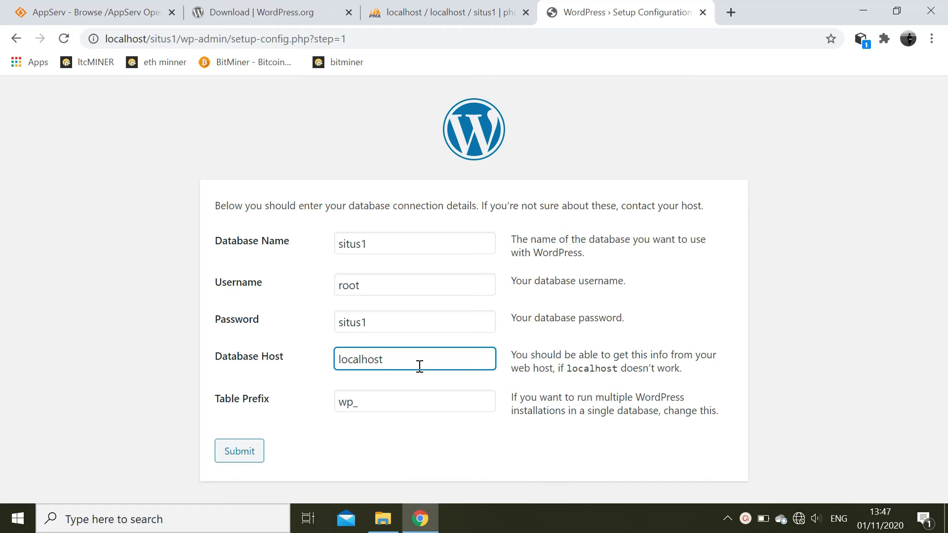
left_click(383, 404)
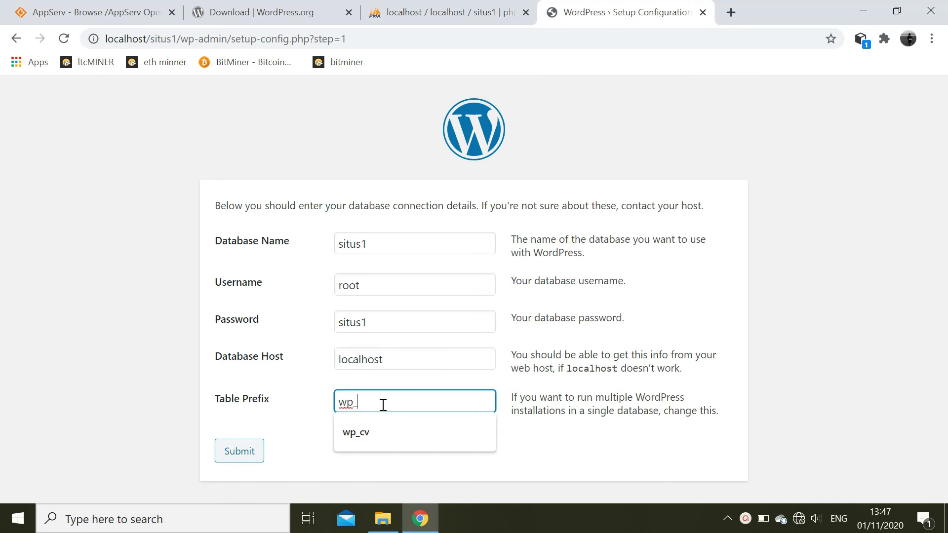
left_click(368, 428)
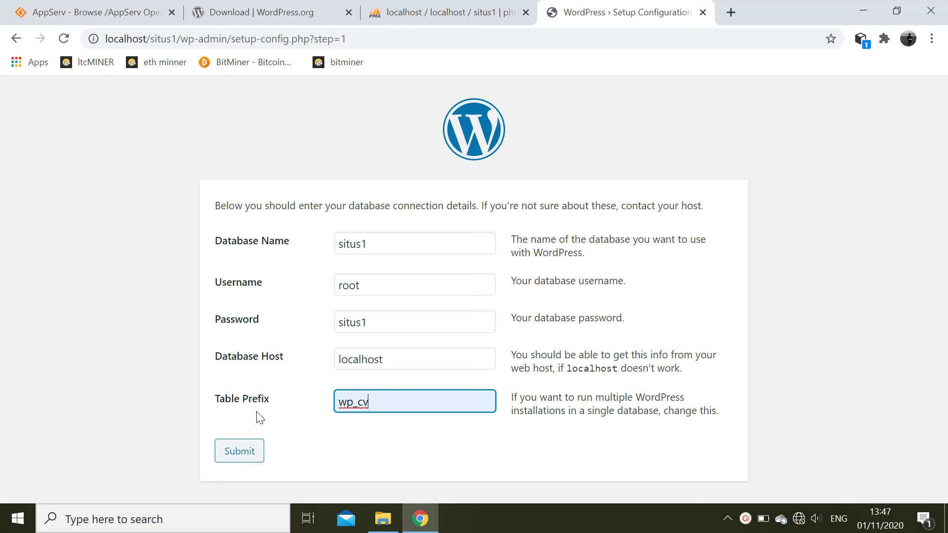
left_click(245, 451)
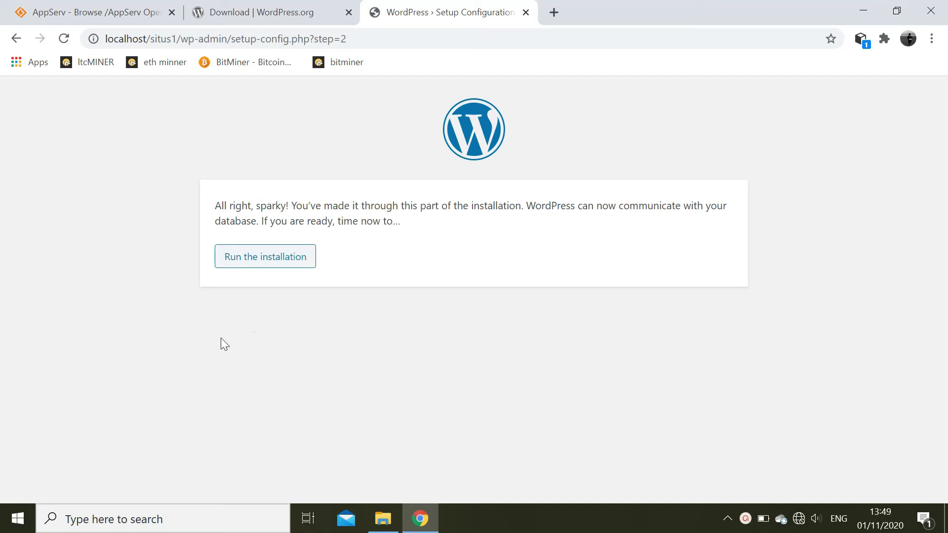
left_click(287, 262)
left_click(401, 232)
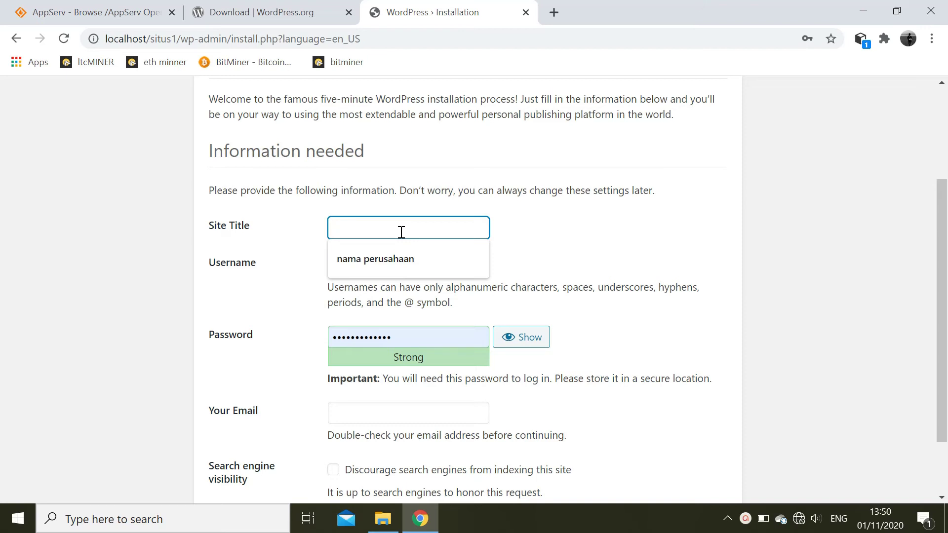
- Autofill site title 'nama perusahaan', the admin username and email, then install WordPress
left_click(394, 258)
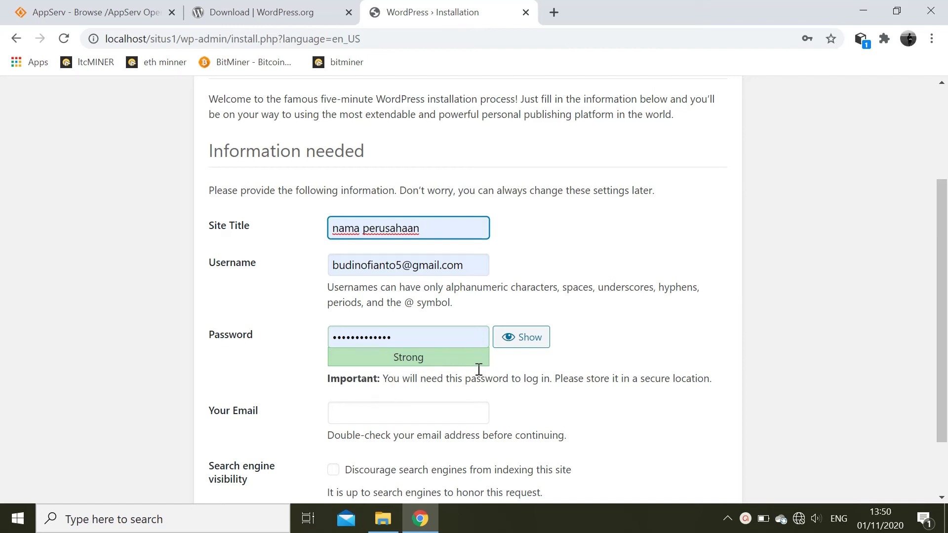
left_click(799, 373)
scroll(798, 373, "down", 1)
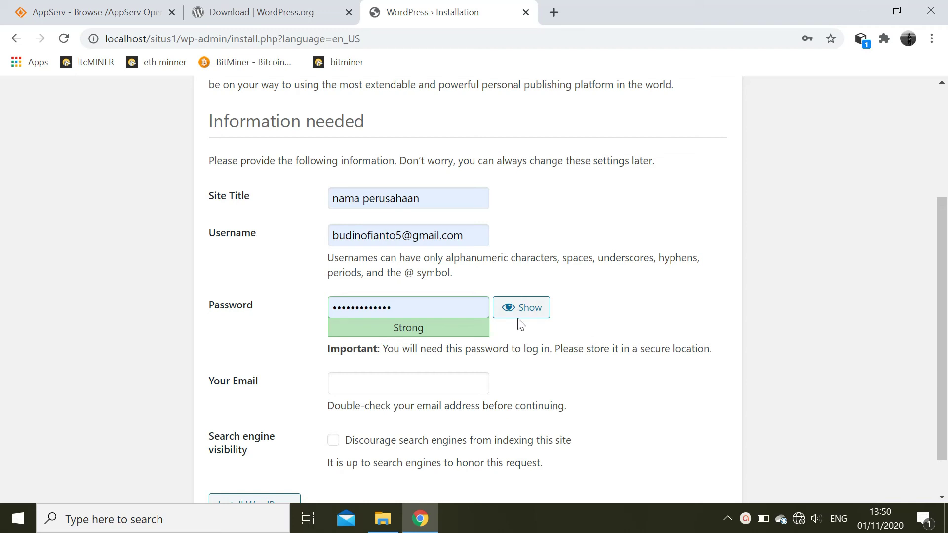
left_click(395, 382)
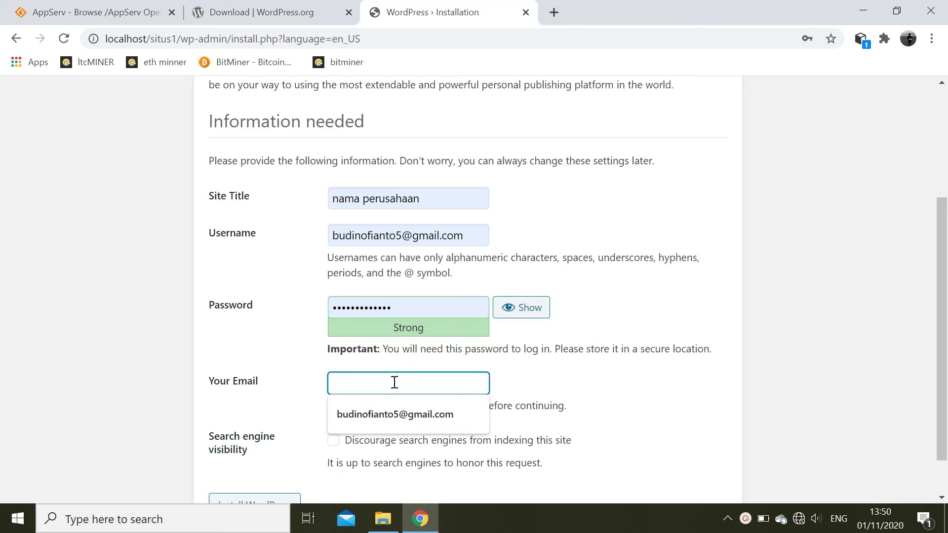
left_click(389, 412)
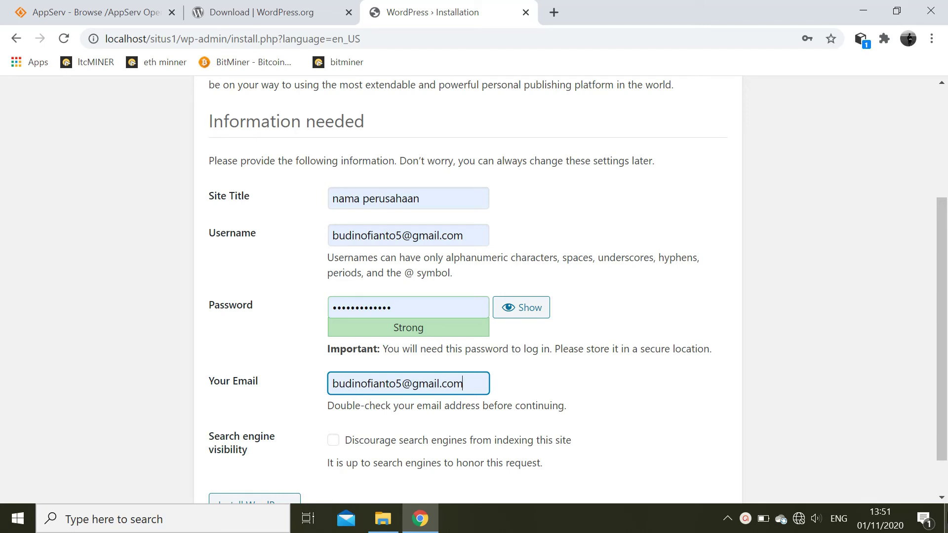
left_click(941, 499)
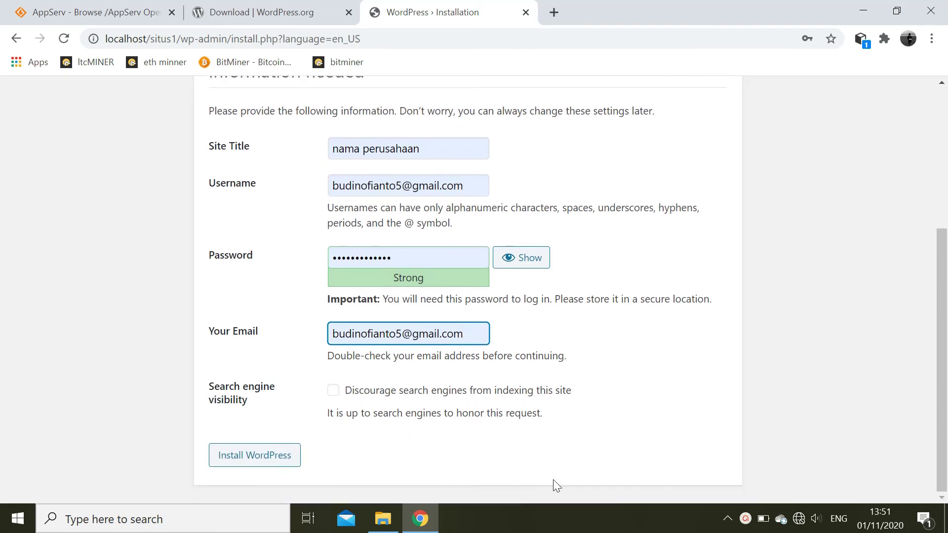
left_click(240, 457)
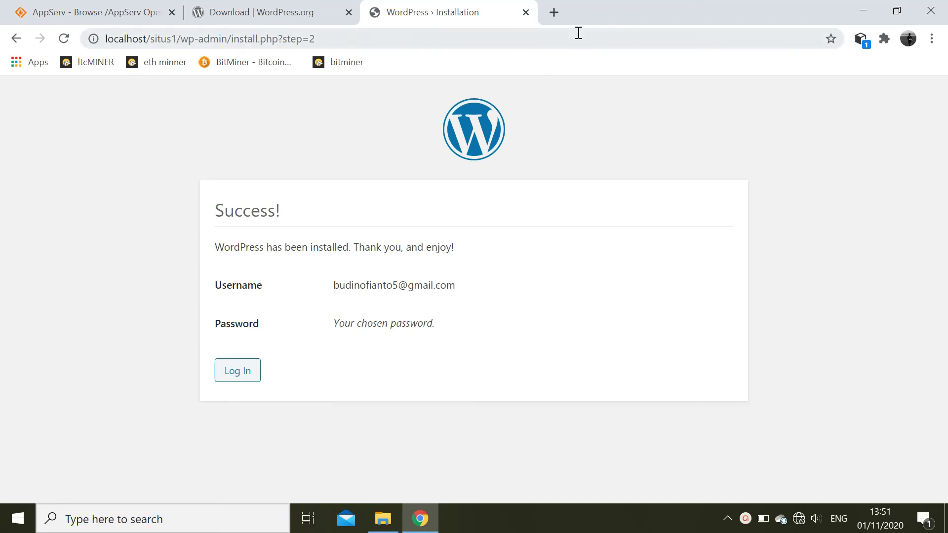
left_click(560, 13)
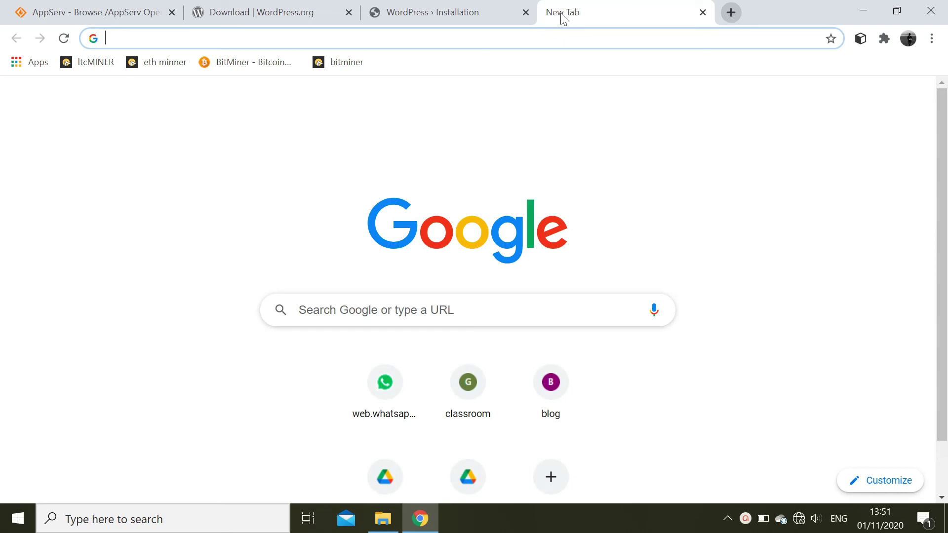
type("lo")
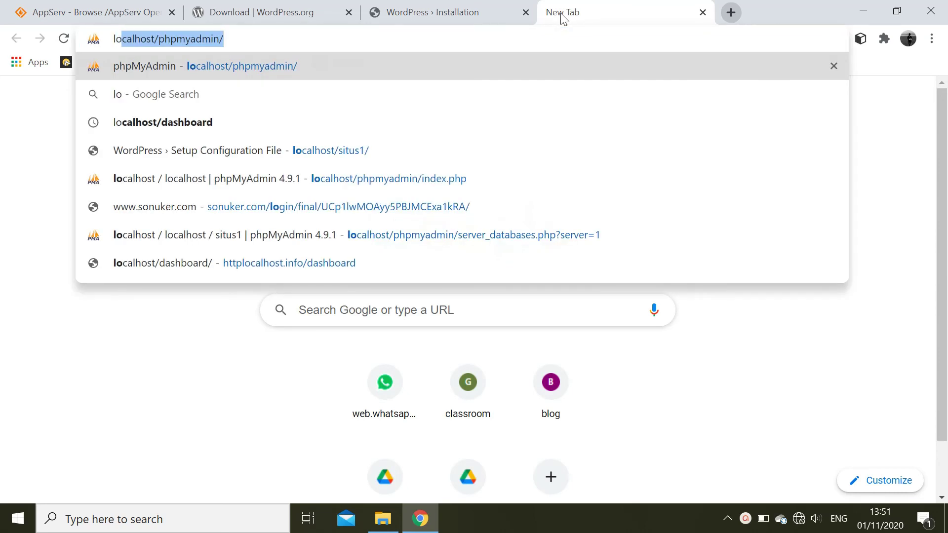
type("cal")
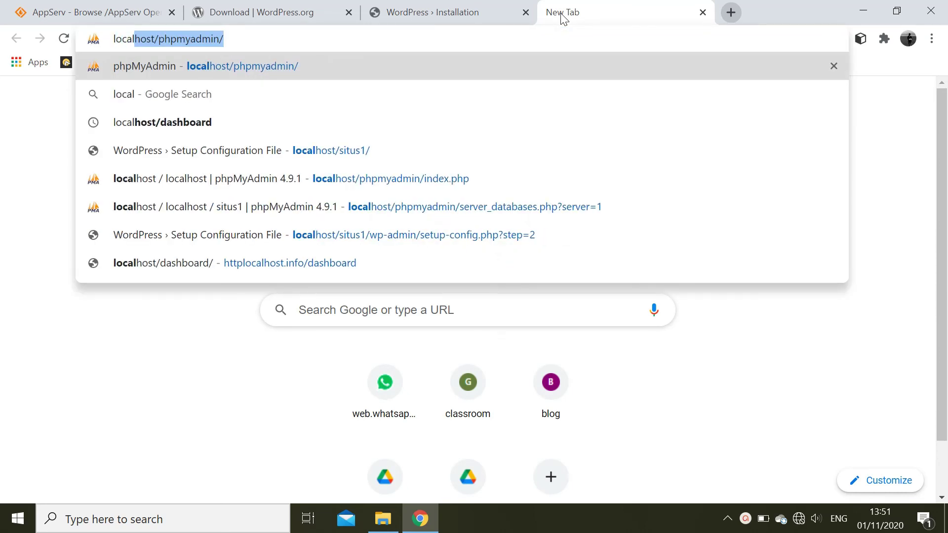
type("host")
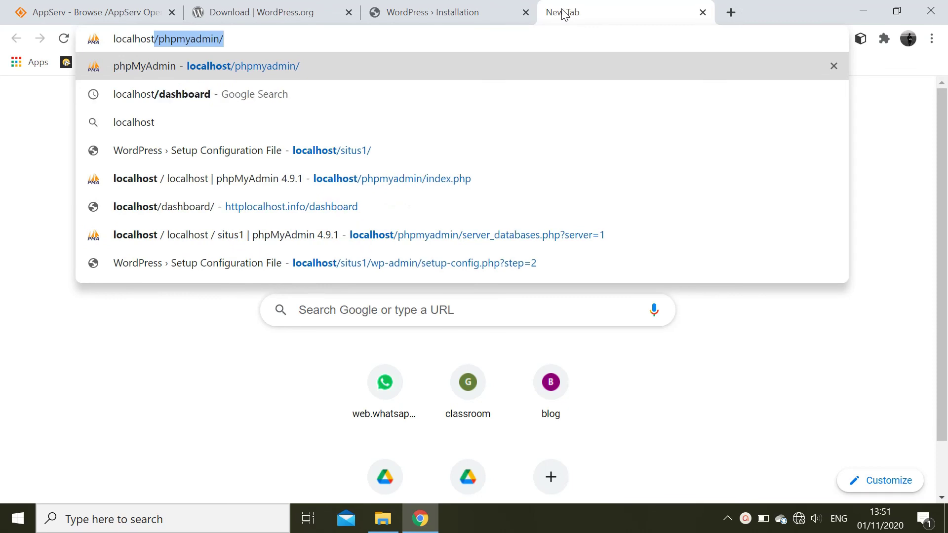
type("/")
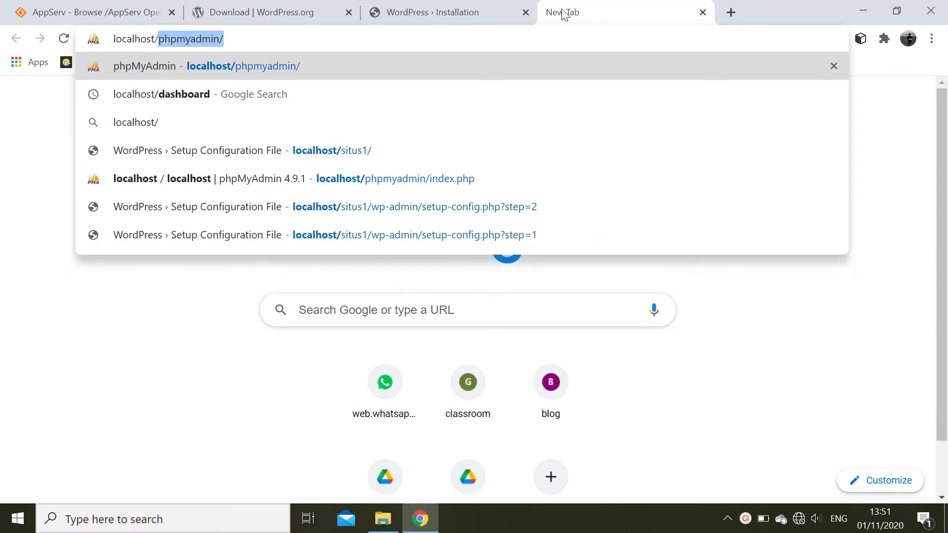
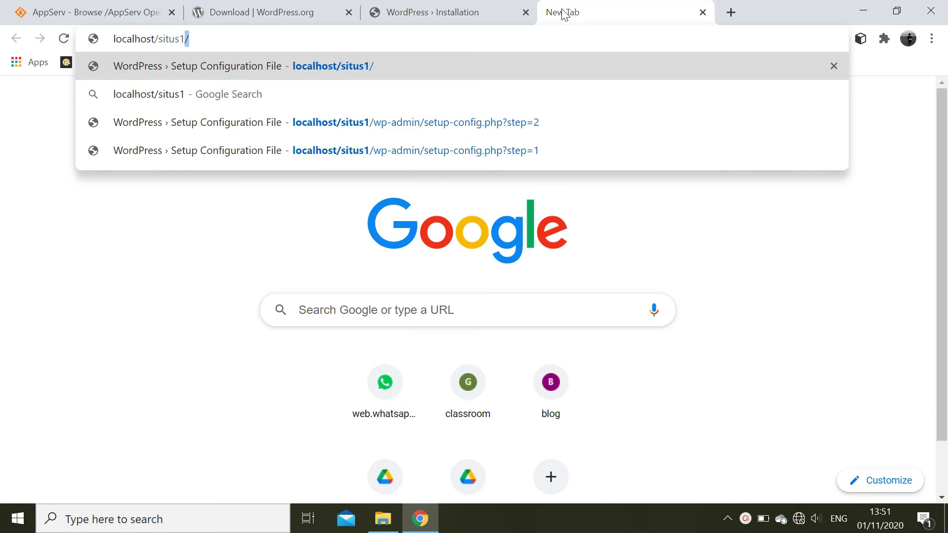
type("/")
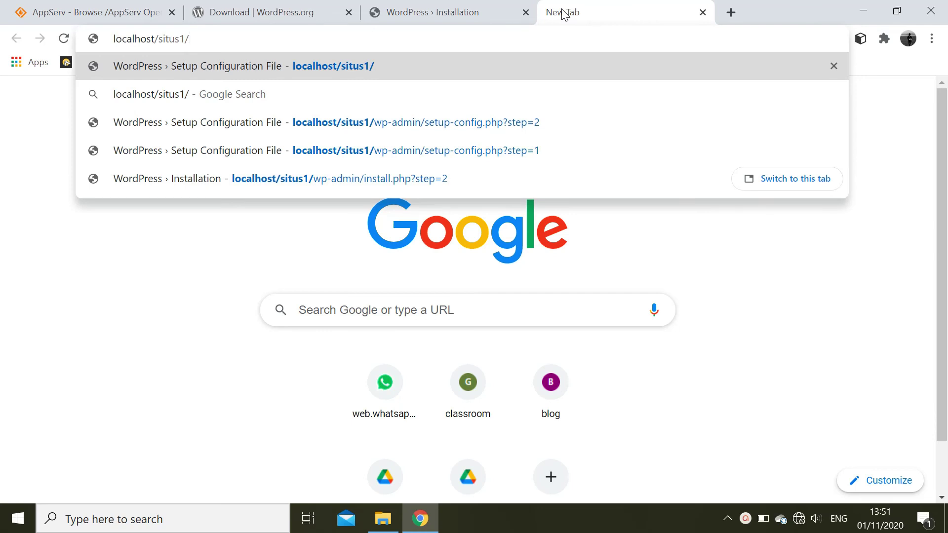
key("Return")
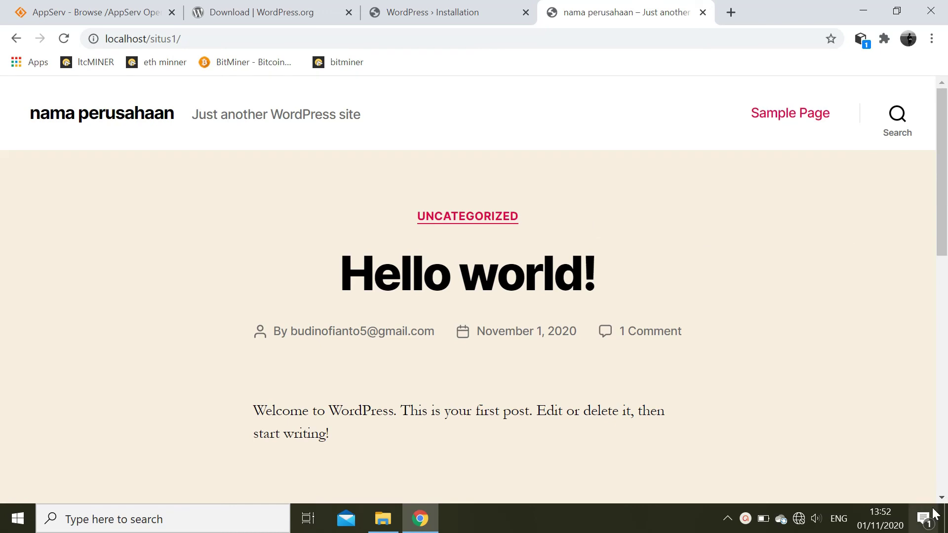
- Browse the front page down to the footer, zooming out to 67%, then return to the top
scroll(942, 501, "down", 3)
scroll(942, 500, "down", 7)
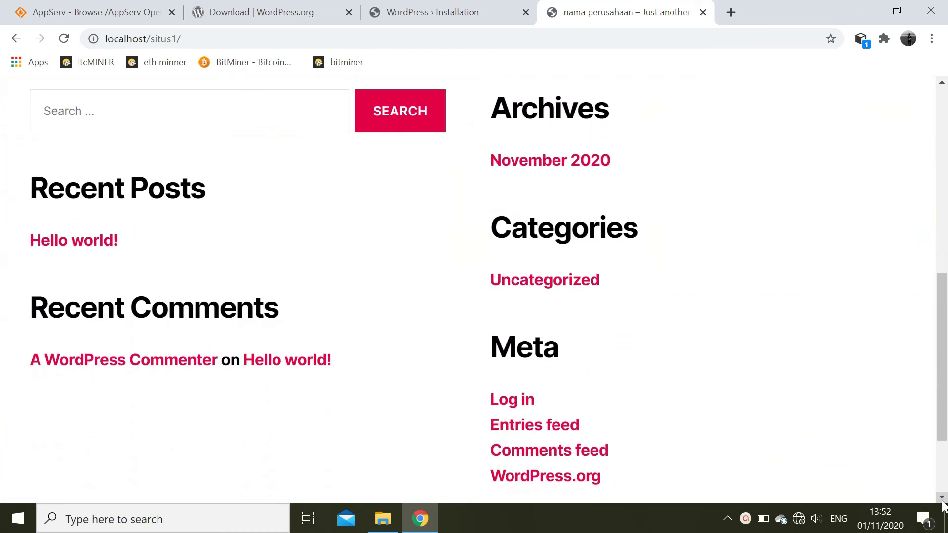
scroll(941, 500, "down", 1)
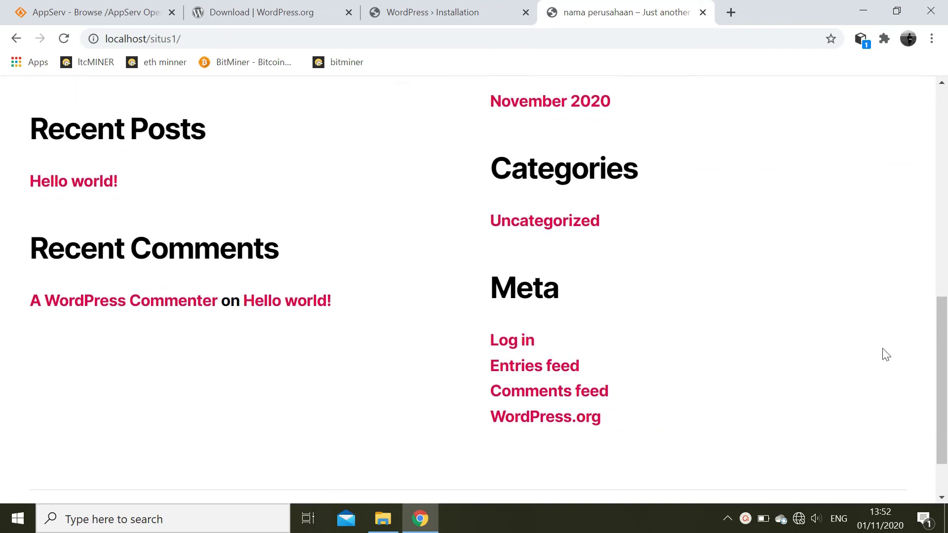
key("ctrl+minus")
key("ctrl+minus")
key("ctrl+minus")
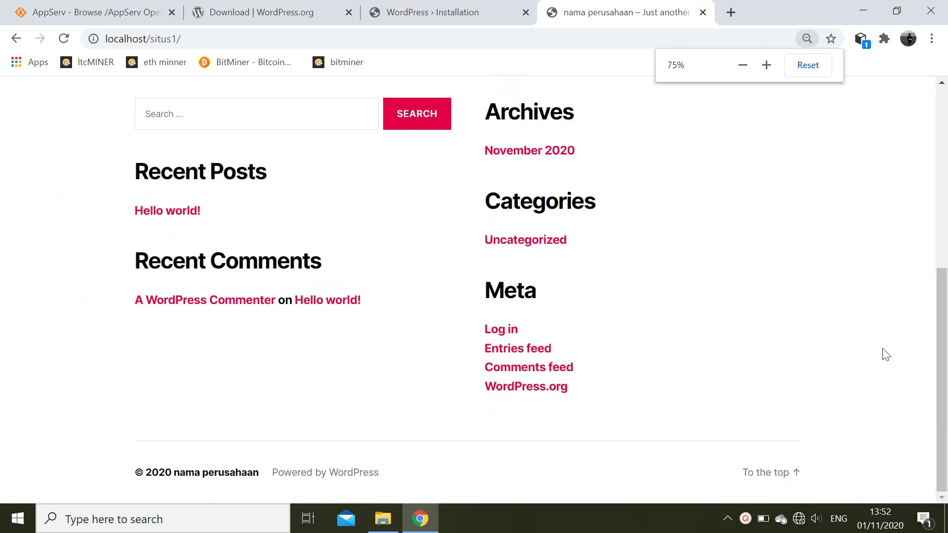
key("ctrl+minus")
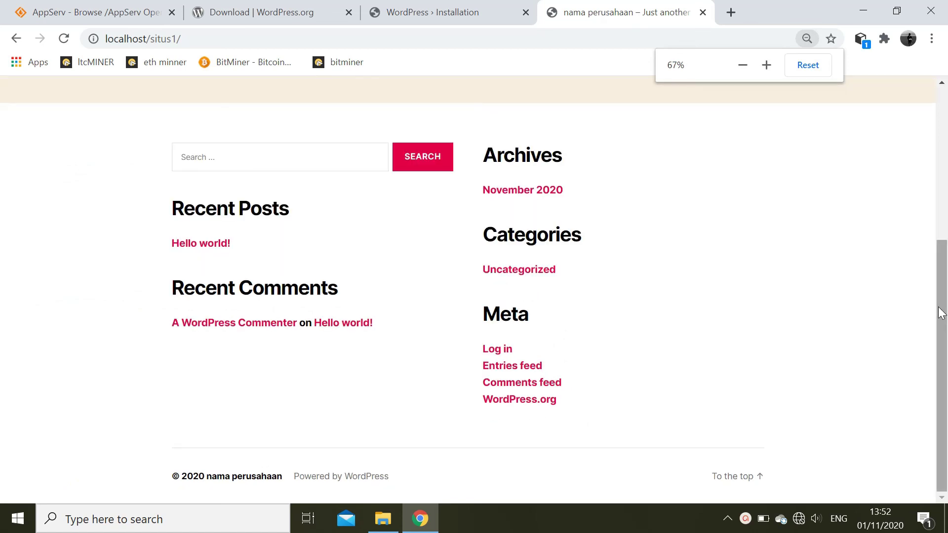
left_click_drag(939, 313, 906, 166)
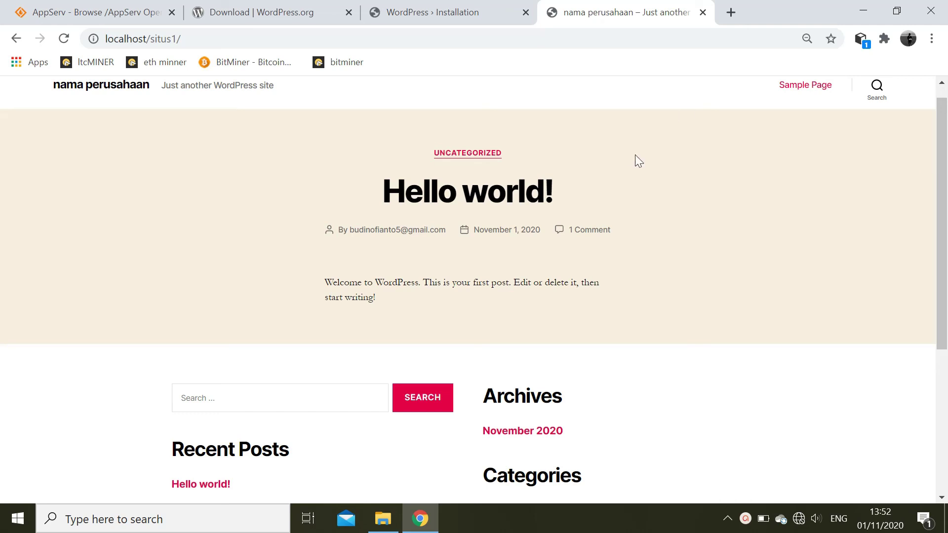
left_click(206, 34)
left_click(206, 35)
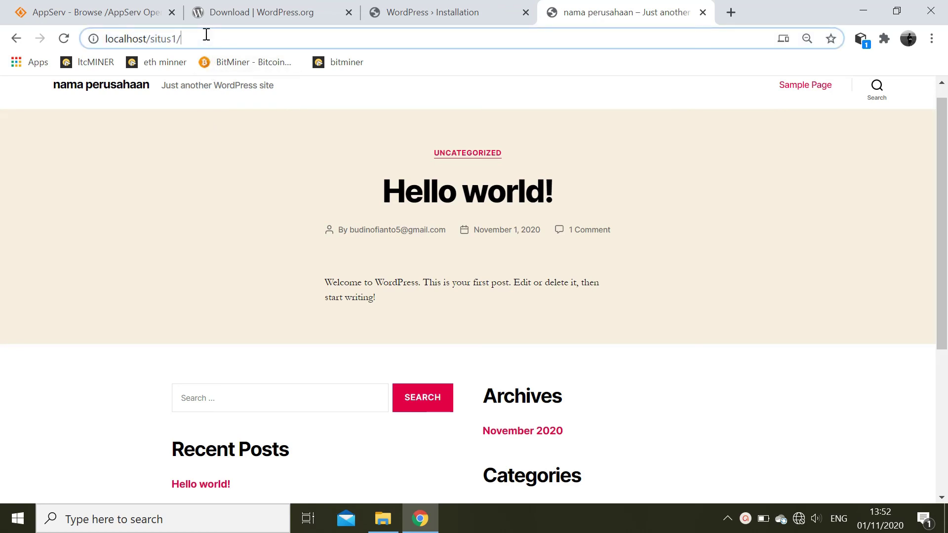
- Append wp-admin/ to the site address to load the login page
type("wp-")
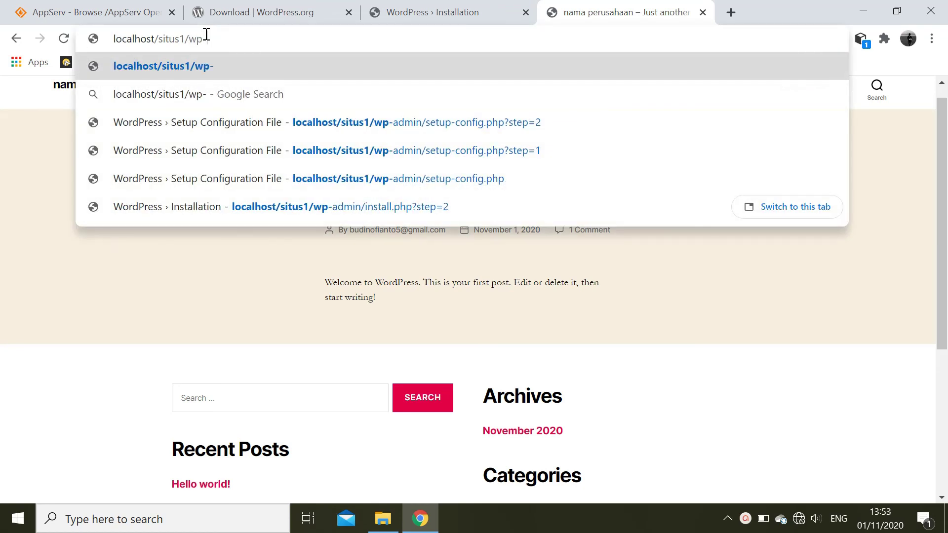
type("as")
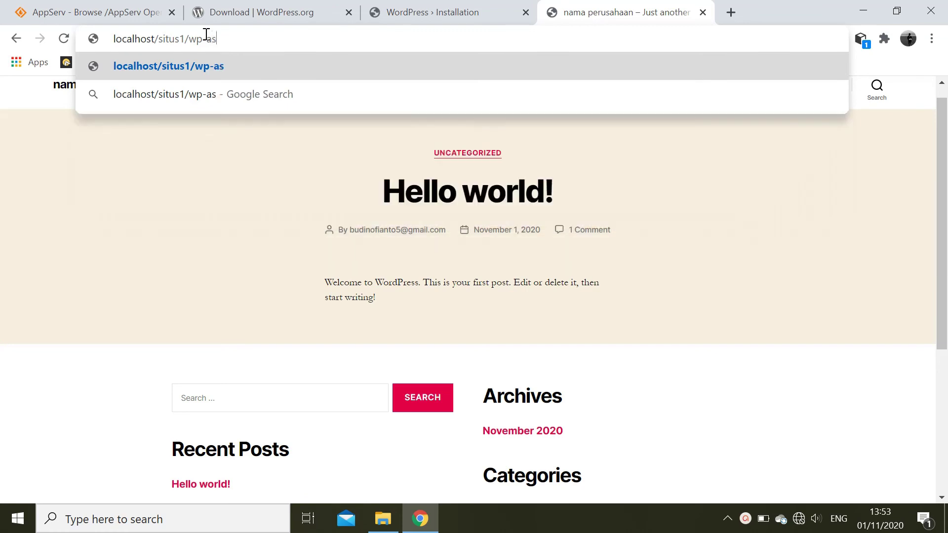
key("BackSpace")
type("d")
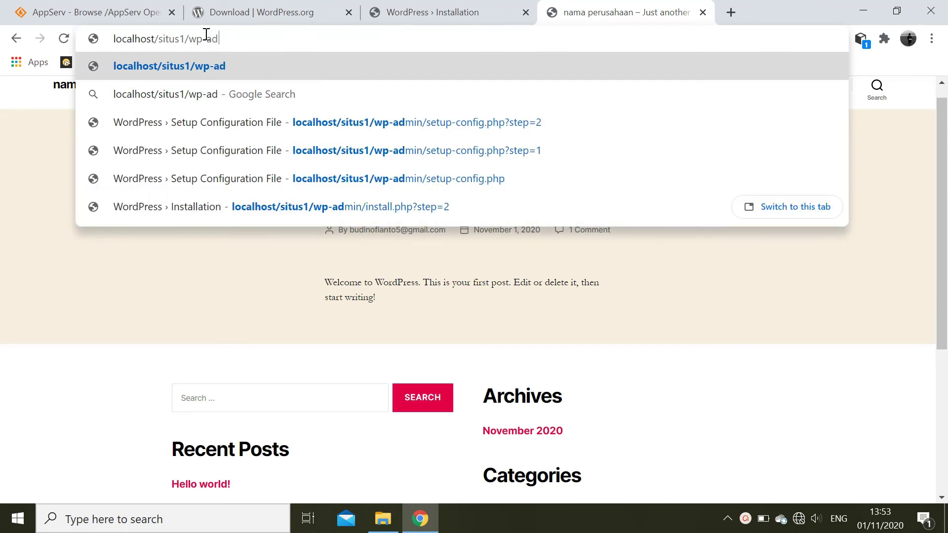
type("min")
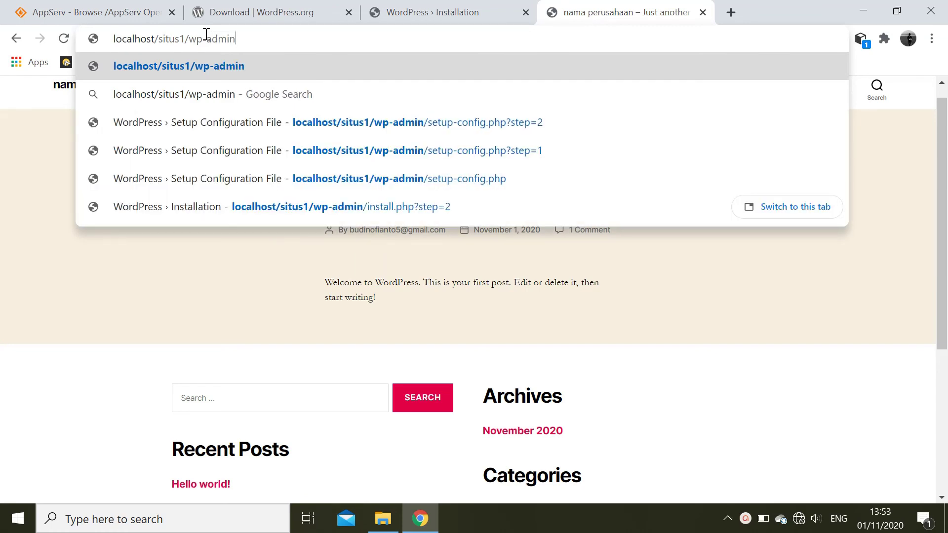
type("/")
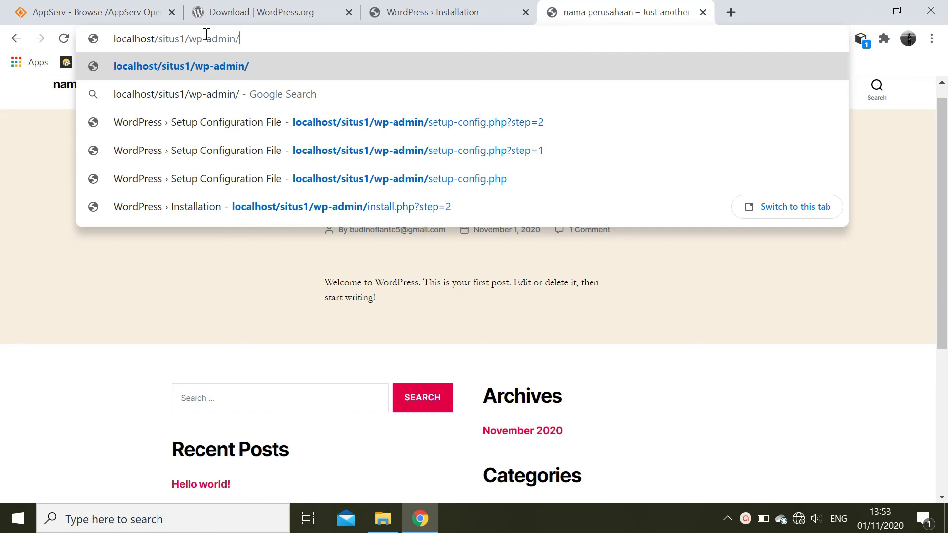
key("Return")
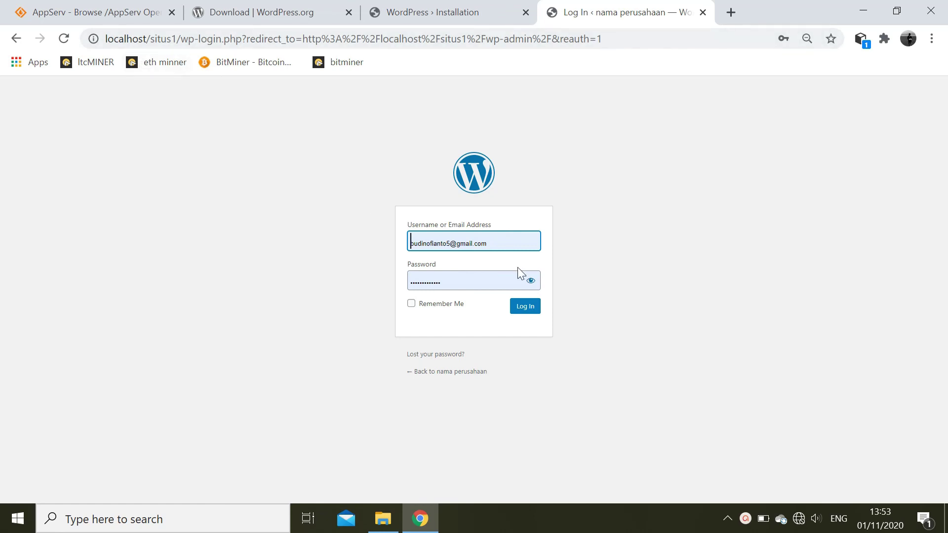
- Sign in with the saved admin credentials, dismissing Chrome's password suggestions
left_click(514, 247)
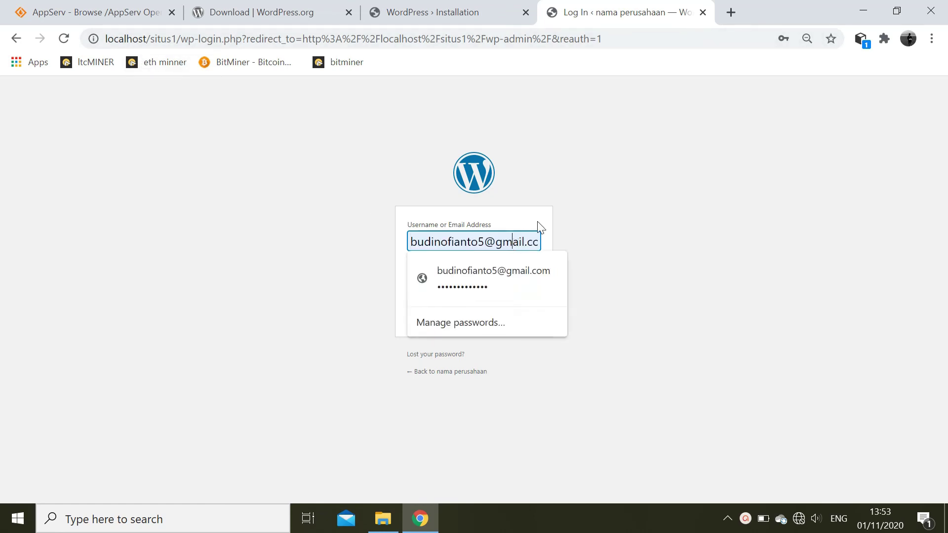
left_click(602, 213)
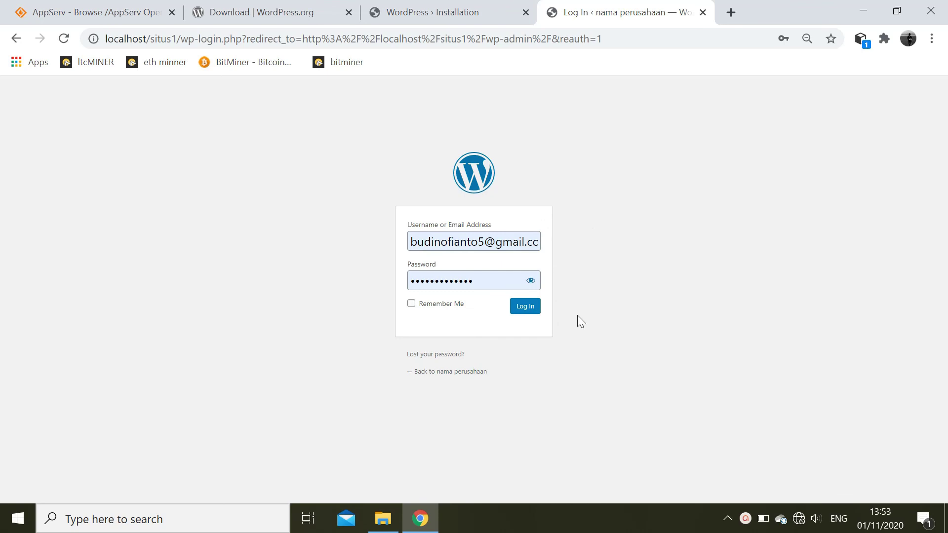
left_click(527, 310)
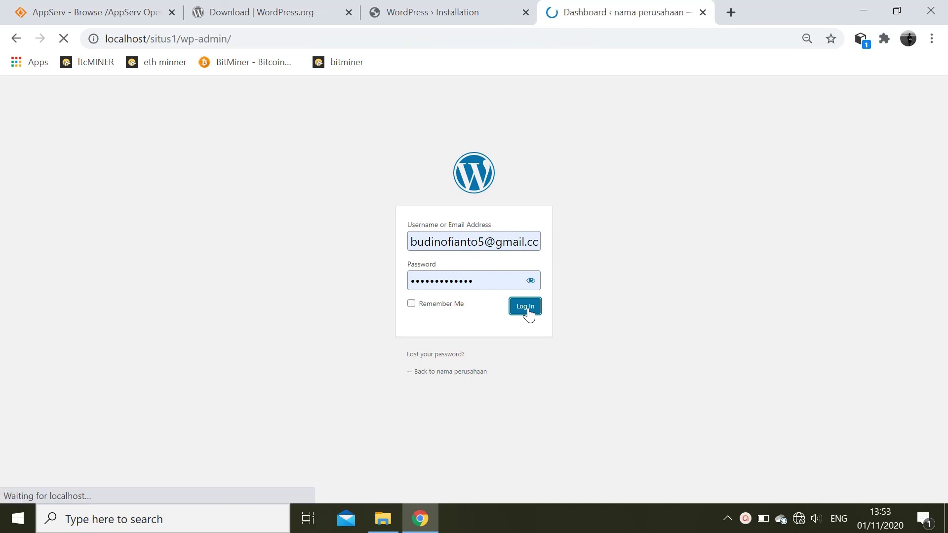